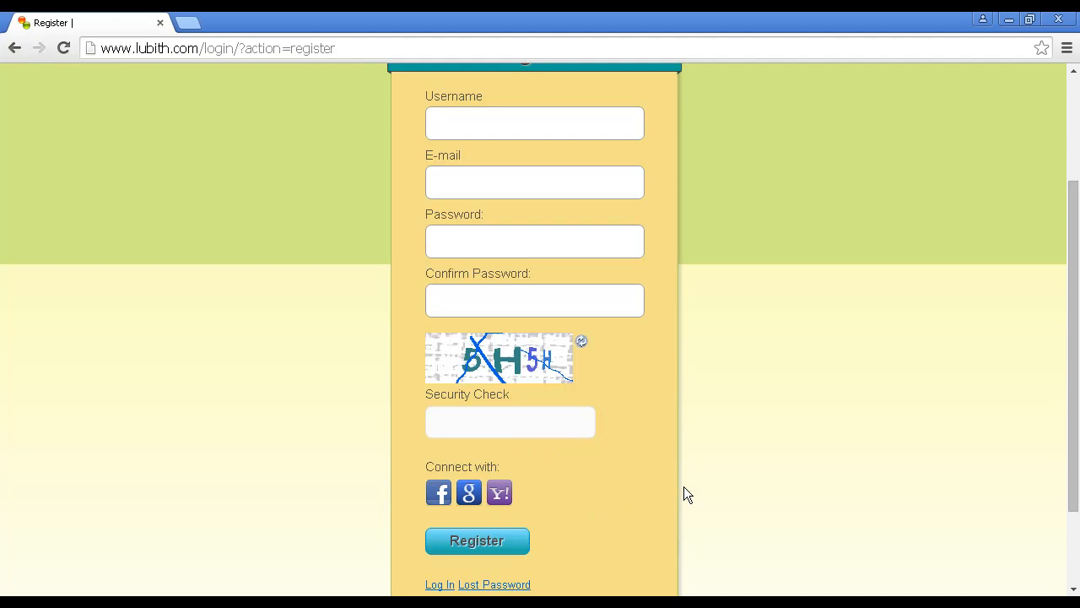
Register a Lubith account with a username, e-mail, confirmed password and security check code, and activate it through the link in the activation e-mail
key("ctrl+v")
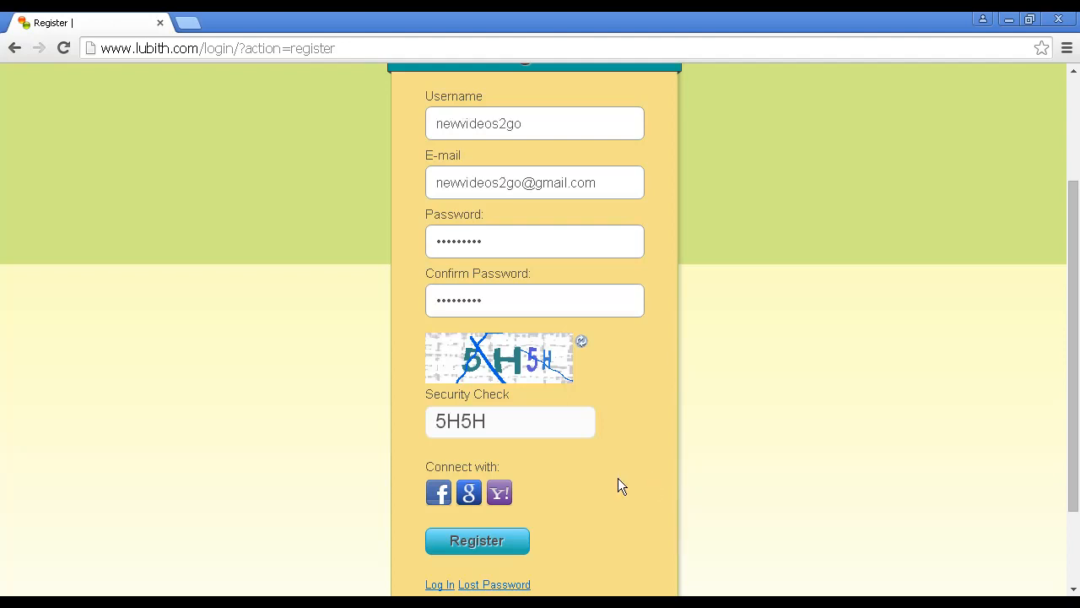
left_click(478, 544)
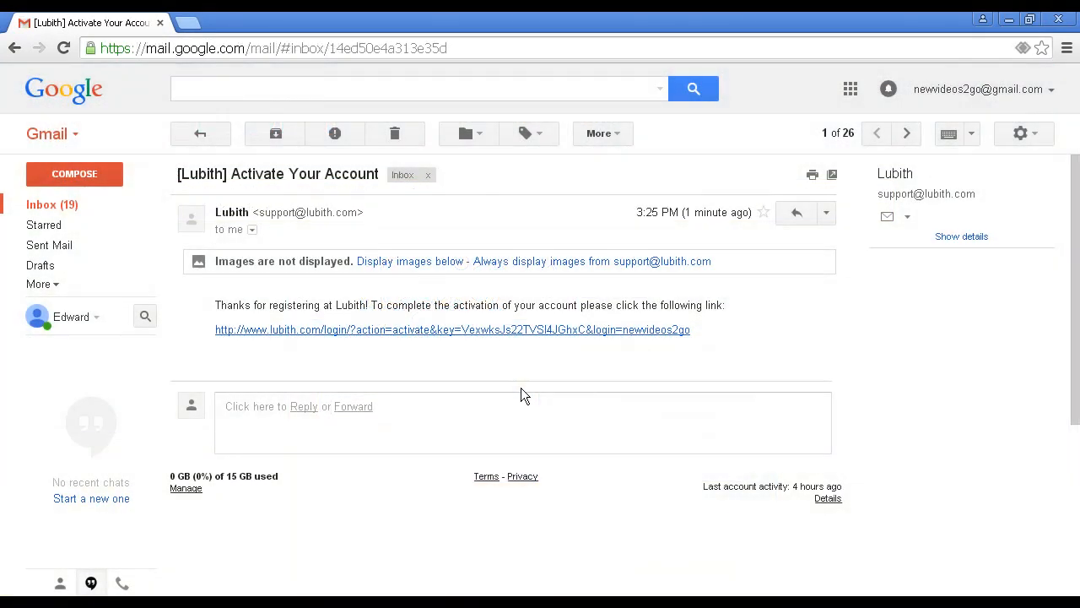
left_click(555, 330)
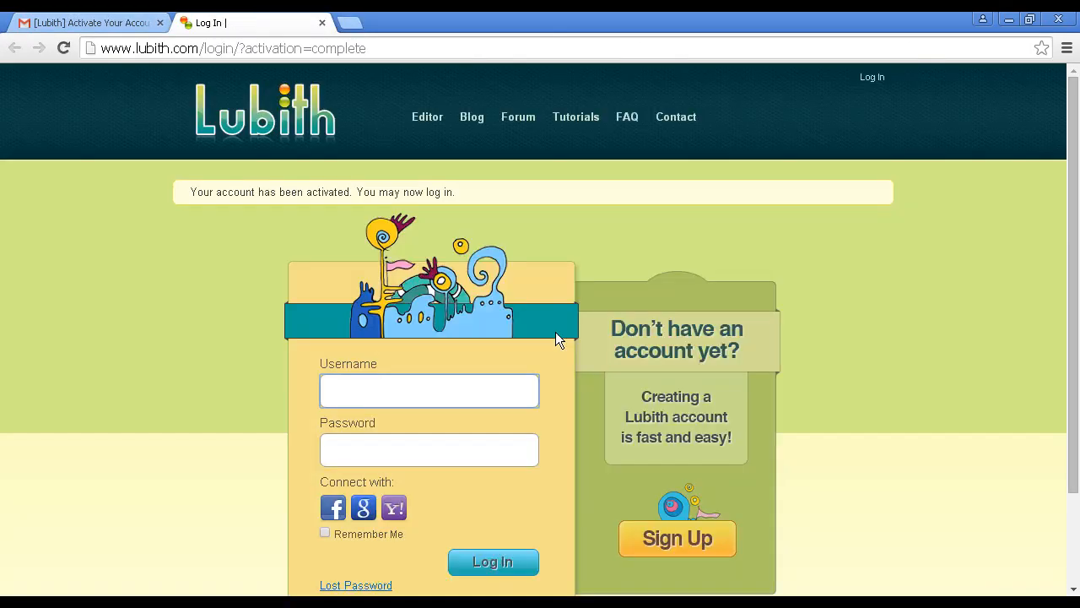
Log in to Lubith with the account username and password, and start the theme editor
type("newvideos2go")
key("Tab")
type("*********")
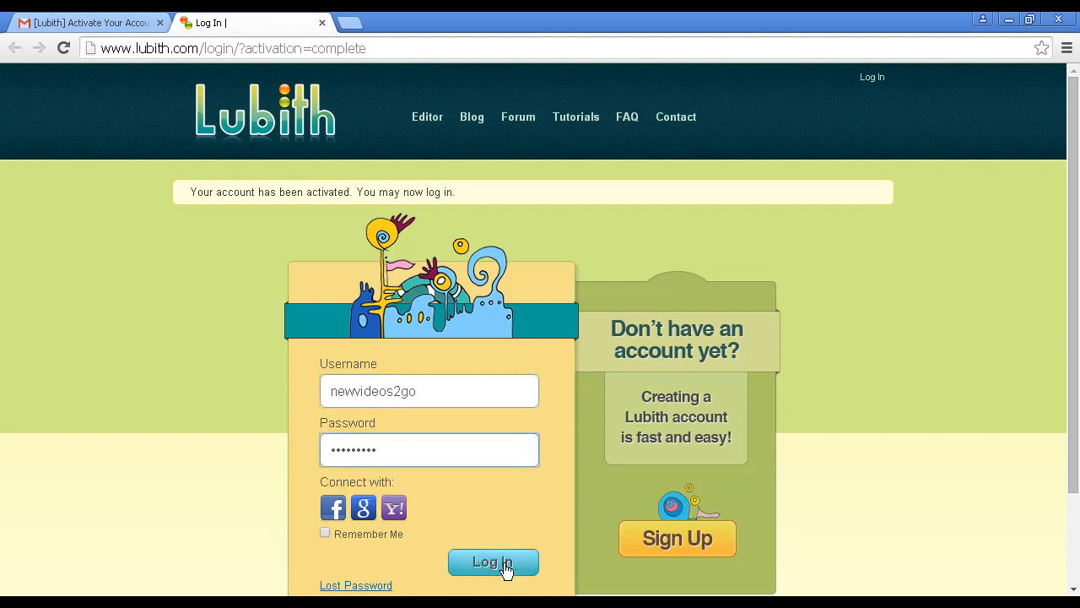
left_click(506, 568)
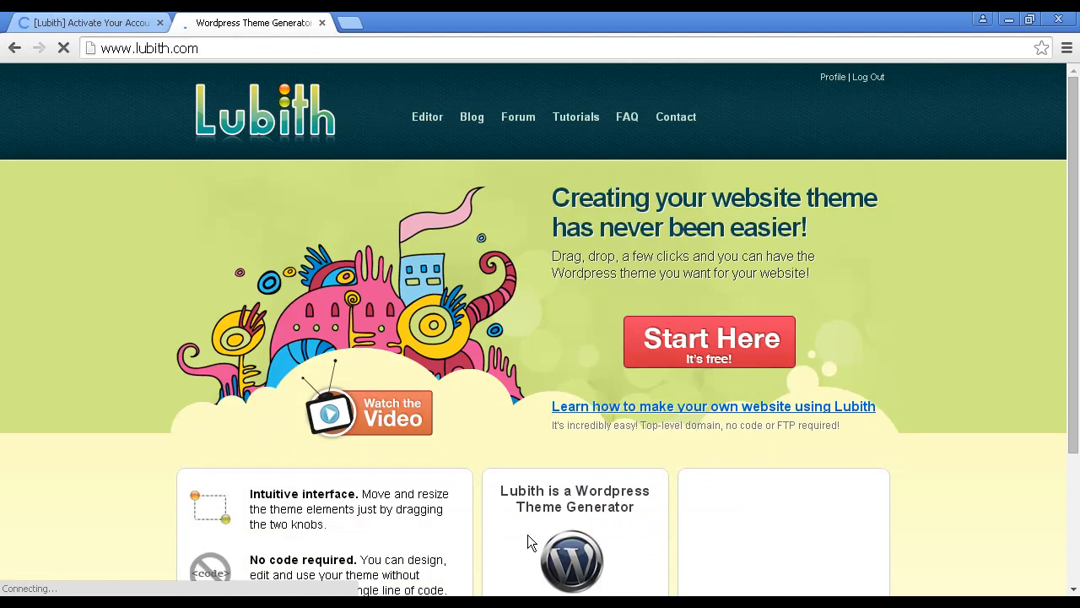
left_click(713, 361)
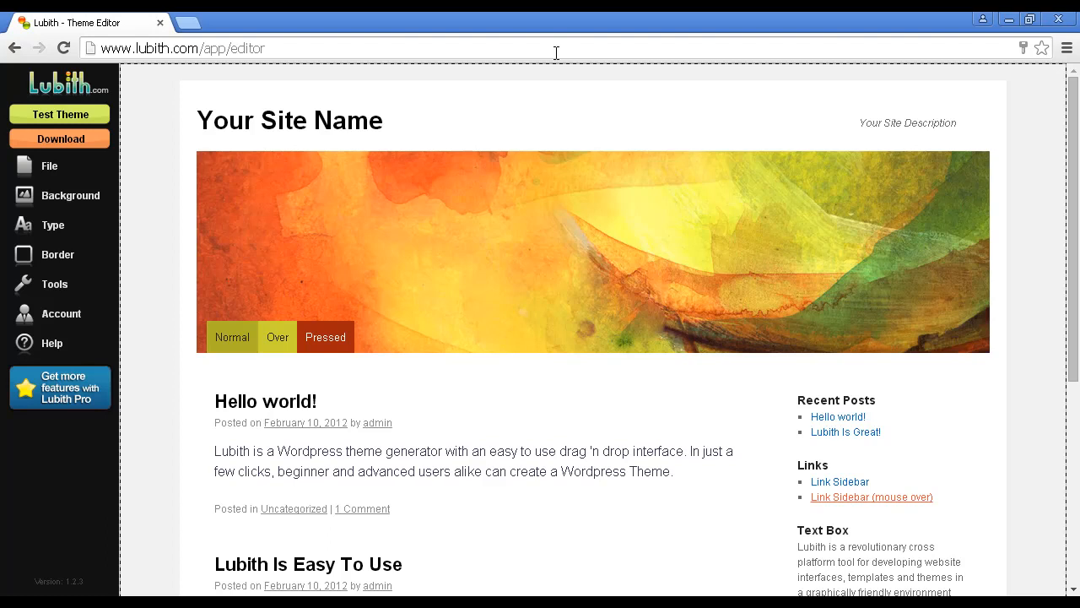
Examine the header's background, type and border options and the layout elements that can be added or removed
left_click(348, 122)
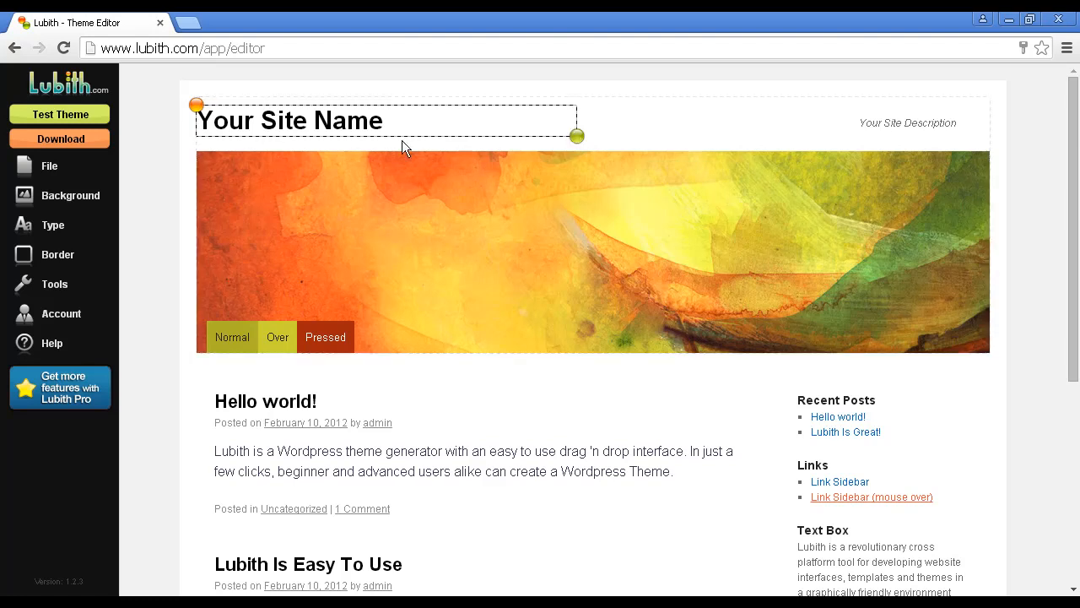
left_click(476, 176)
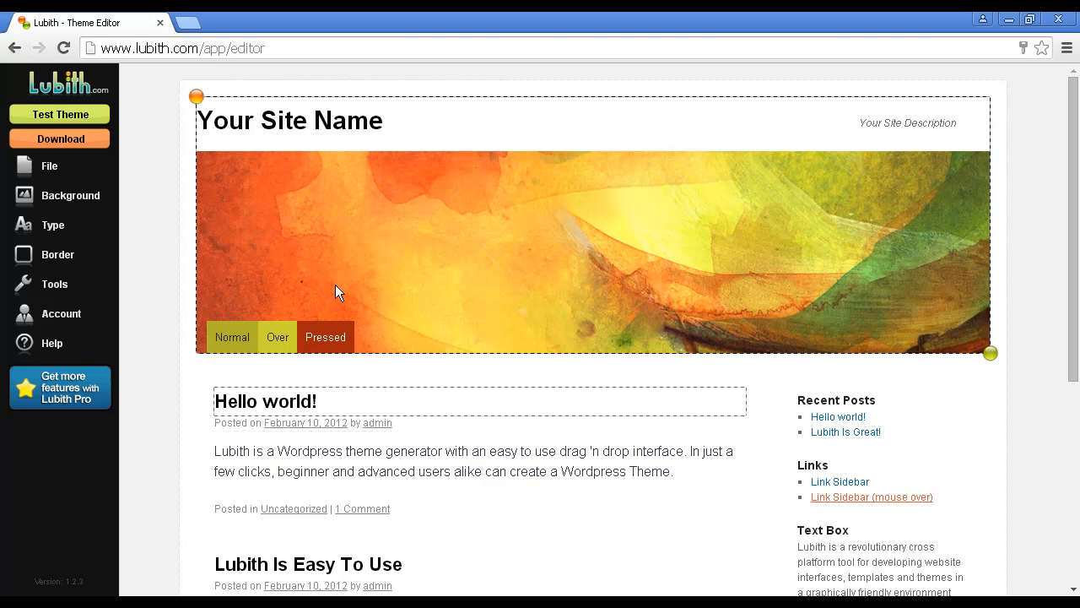
mouse_move(95, 199)
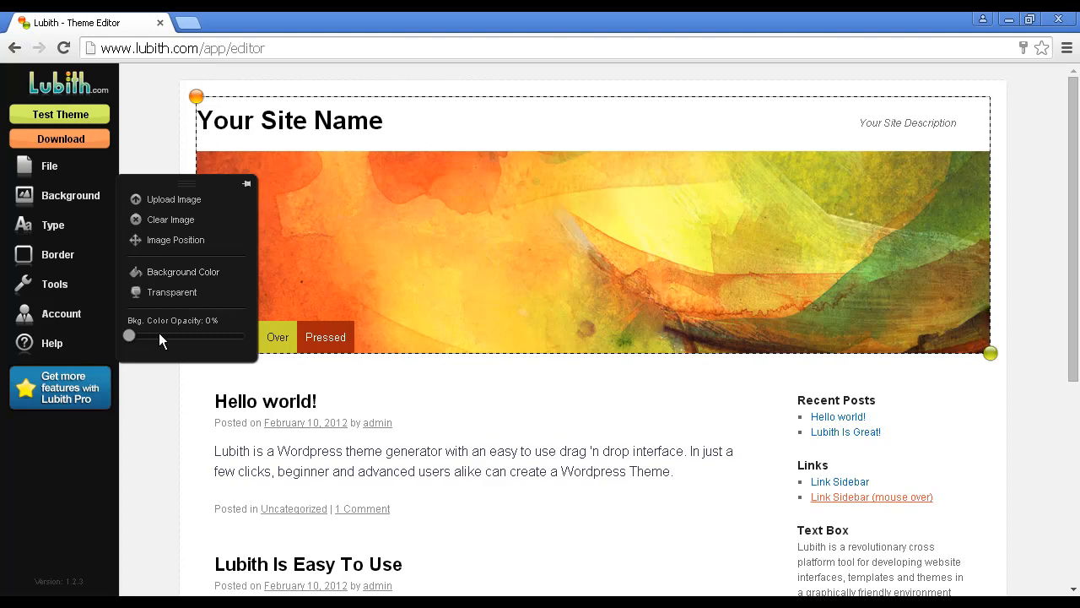
left_click(53, 229)
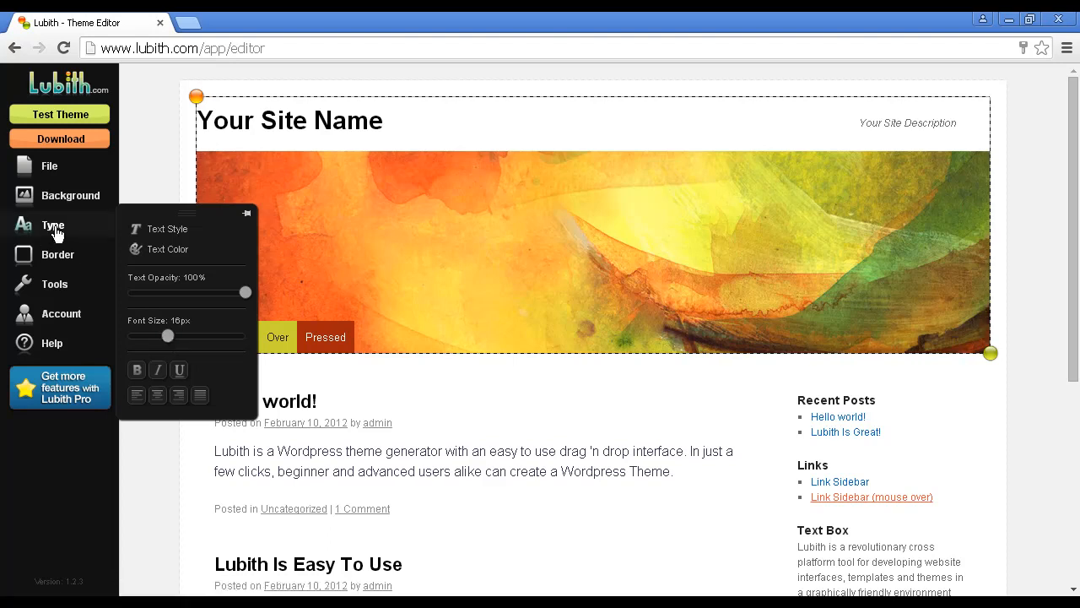
left_click(59, 254)
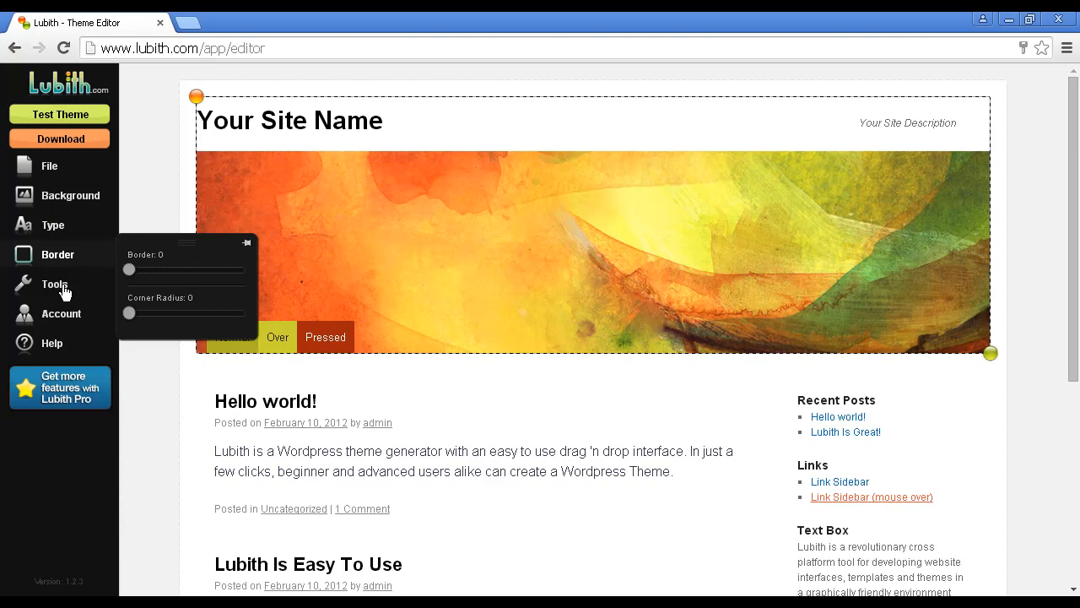
left_click(64, 290)
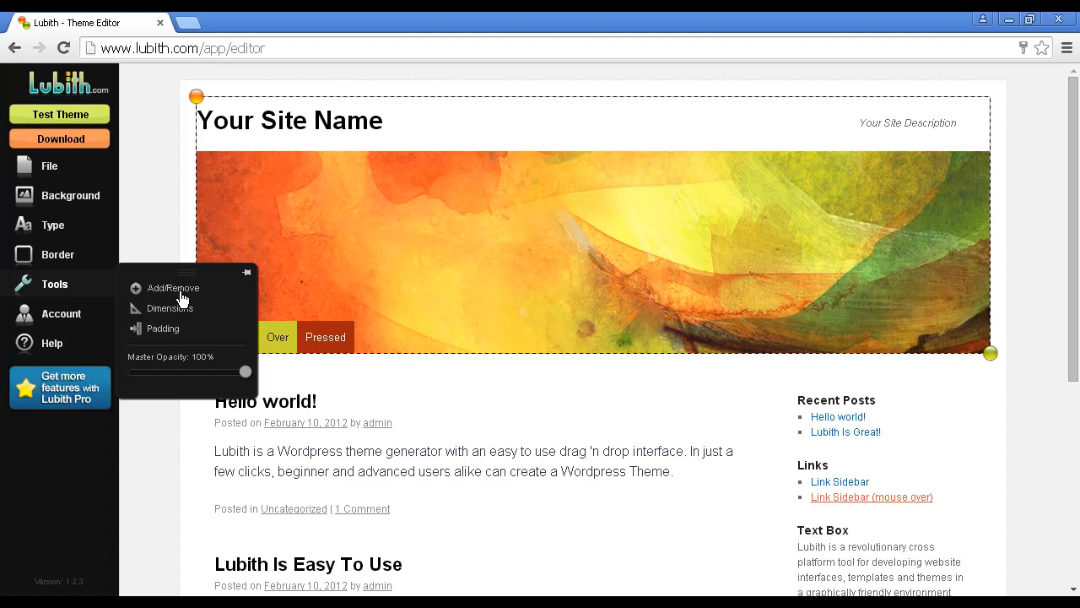
left_click(172, 292)
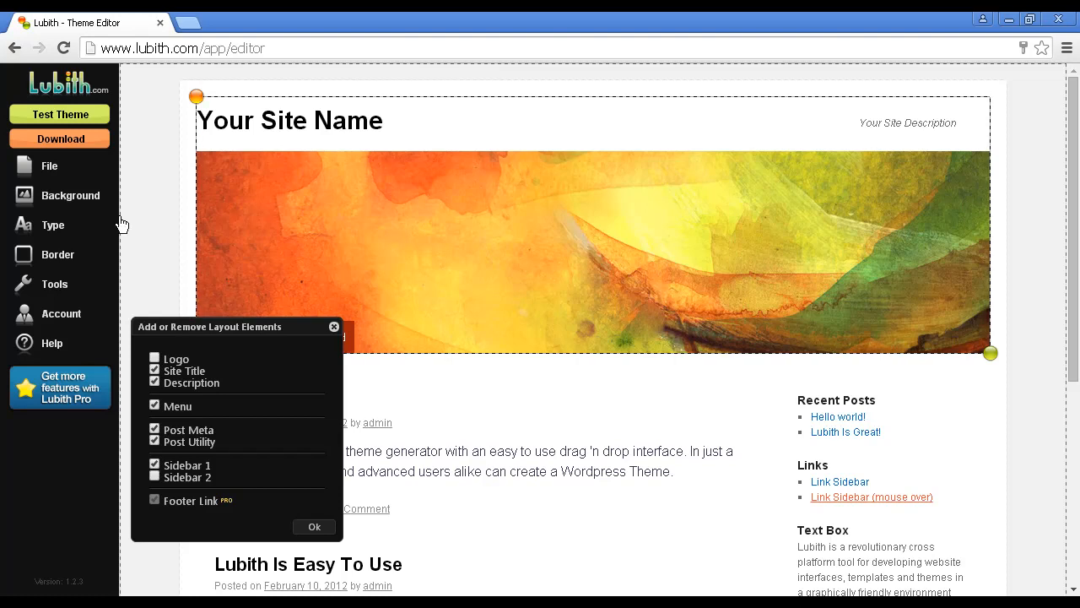
left_click(334, 328)
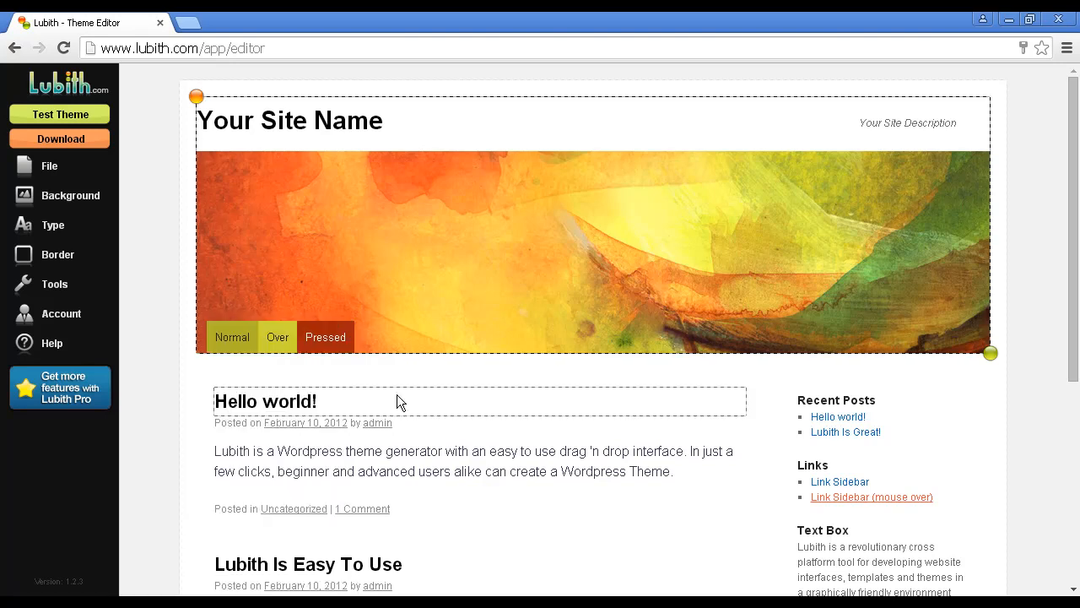
Set the background color of the outer page area to the light grayish blue c3c8de
left_click(135, 184)
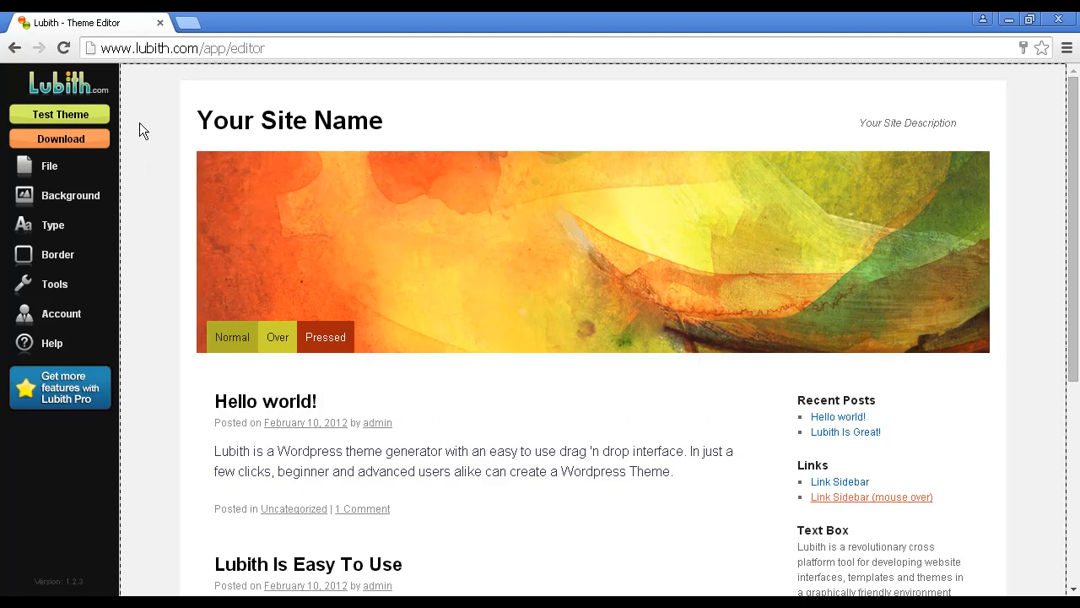
left_click(85, 202)
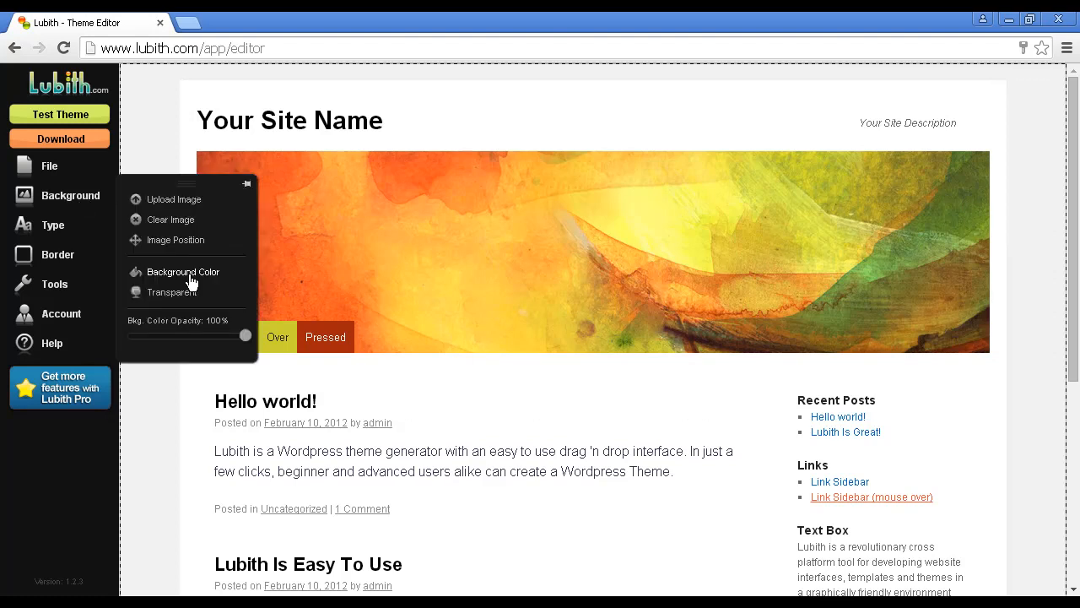
left_click(191, 278)
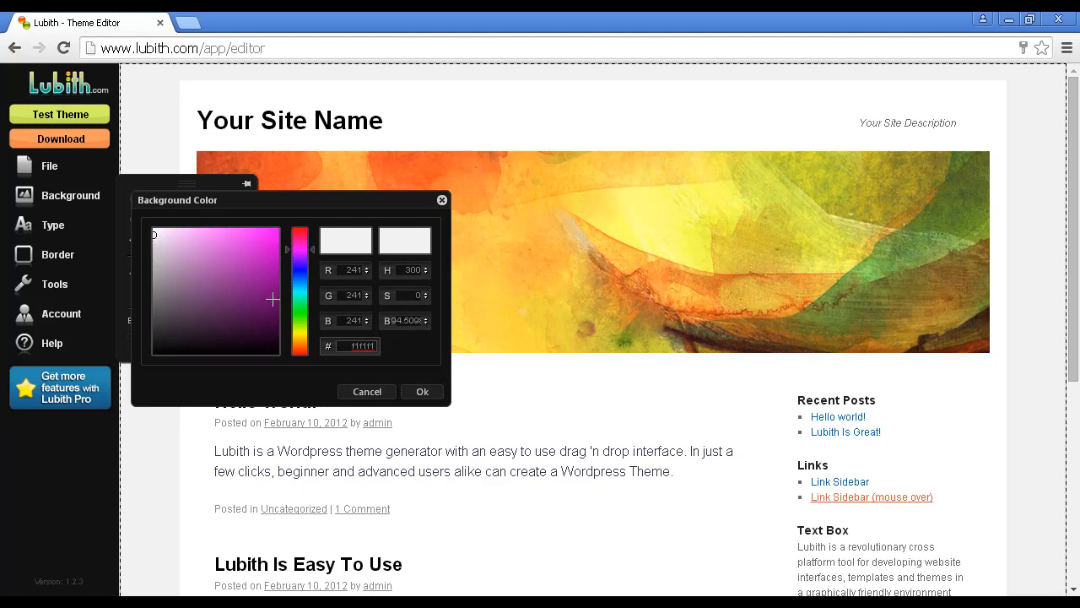
left_click_drag(314, 253, 313, 278)
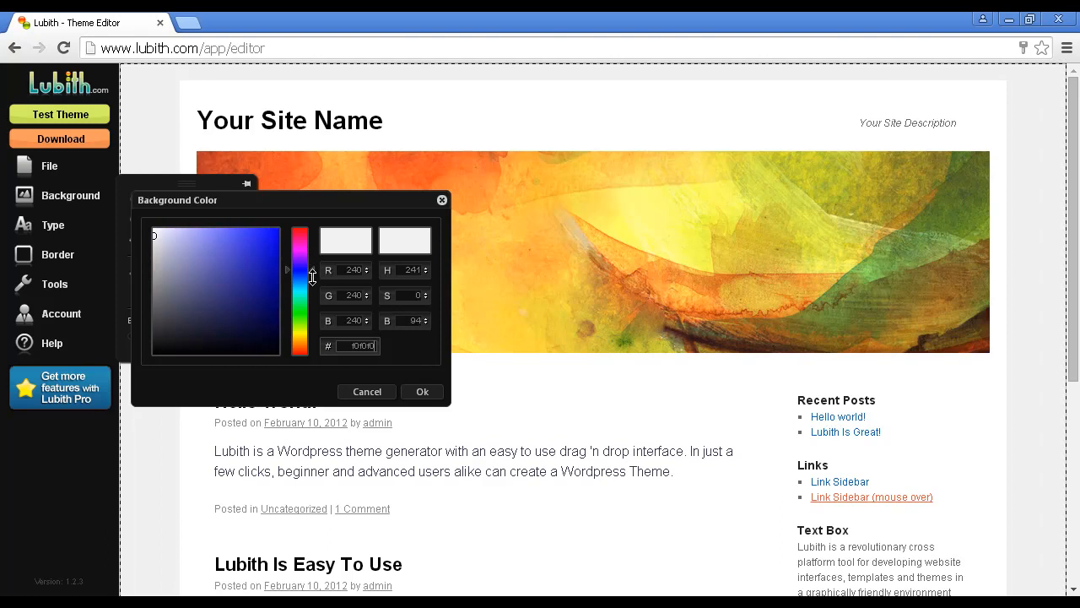
left_click(166, 239)
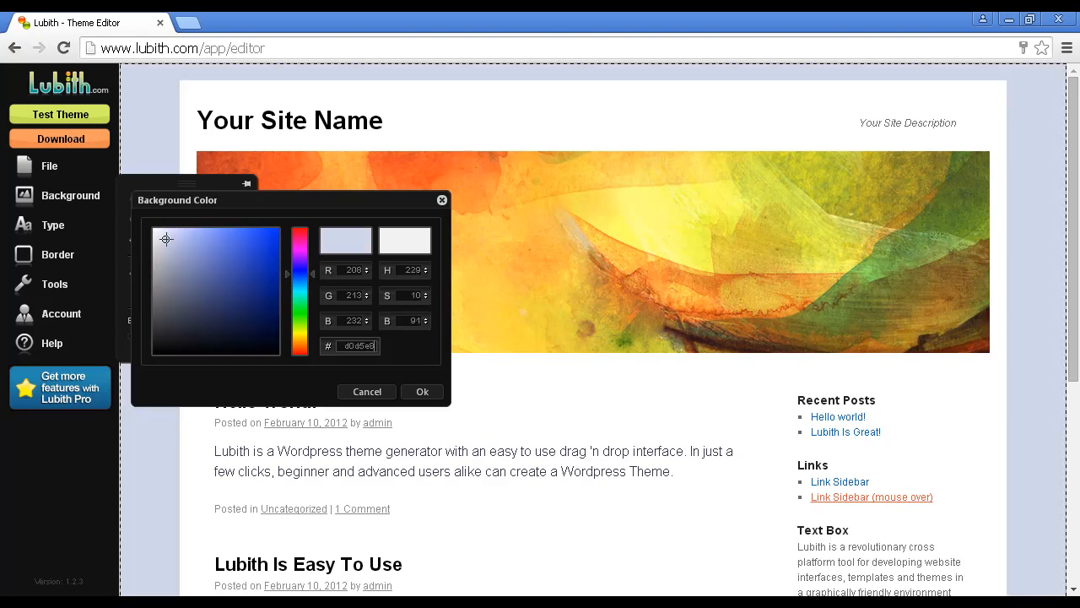
left_click(168, 242)
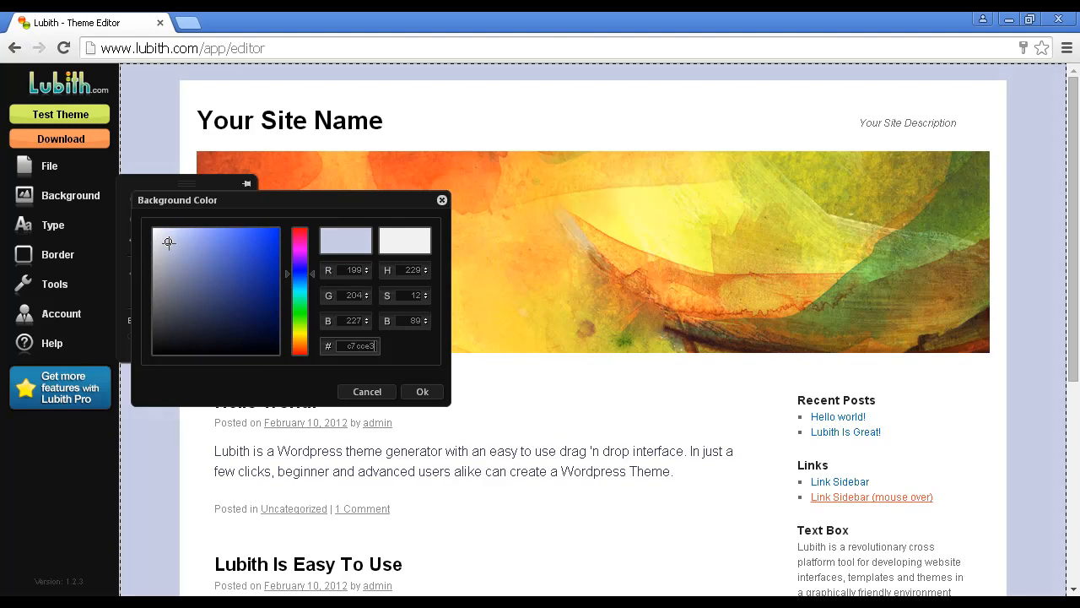
left_click(169, 244)
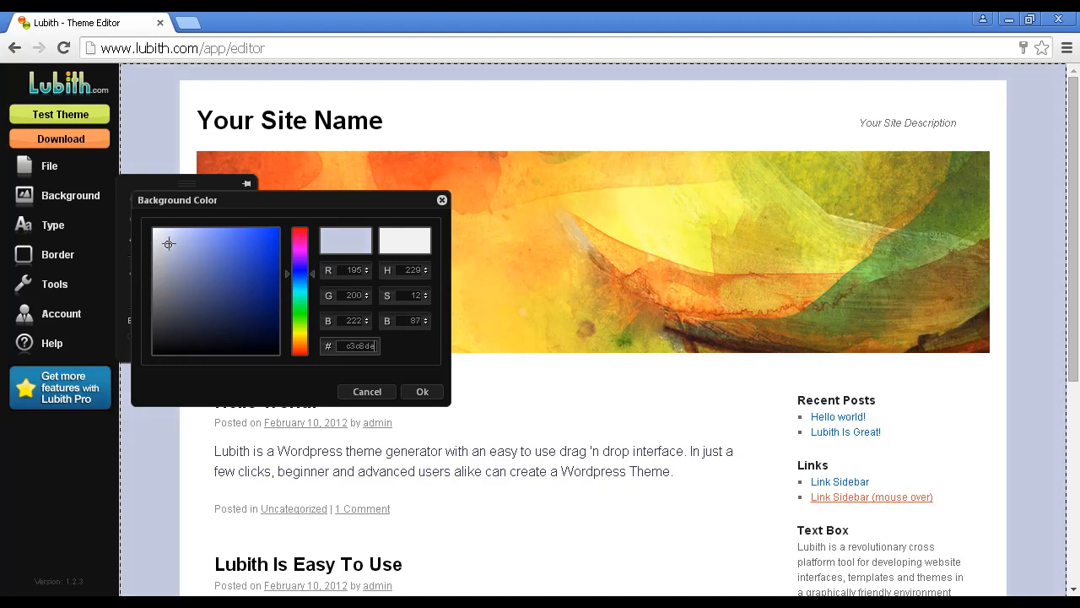
left_click(424, 393)
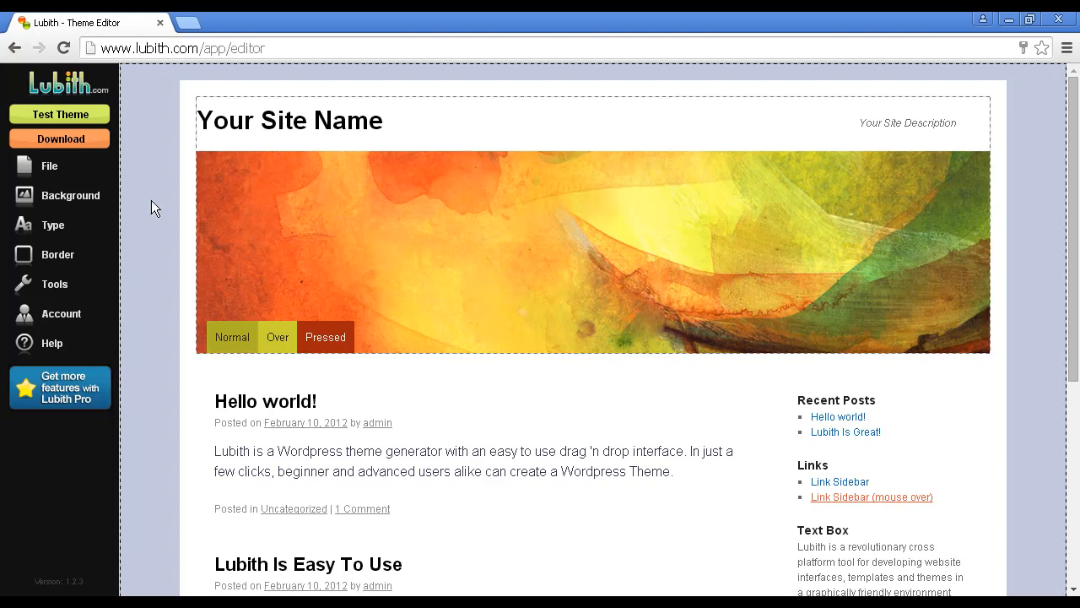
Remove the Site Title and Description elements from the theme layout
left_click(59, 283)
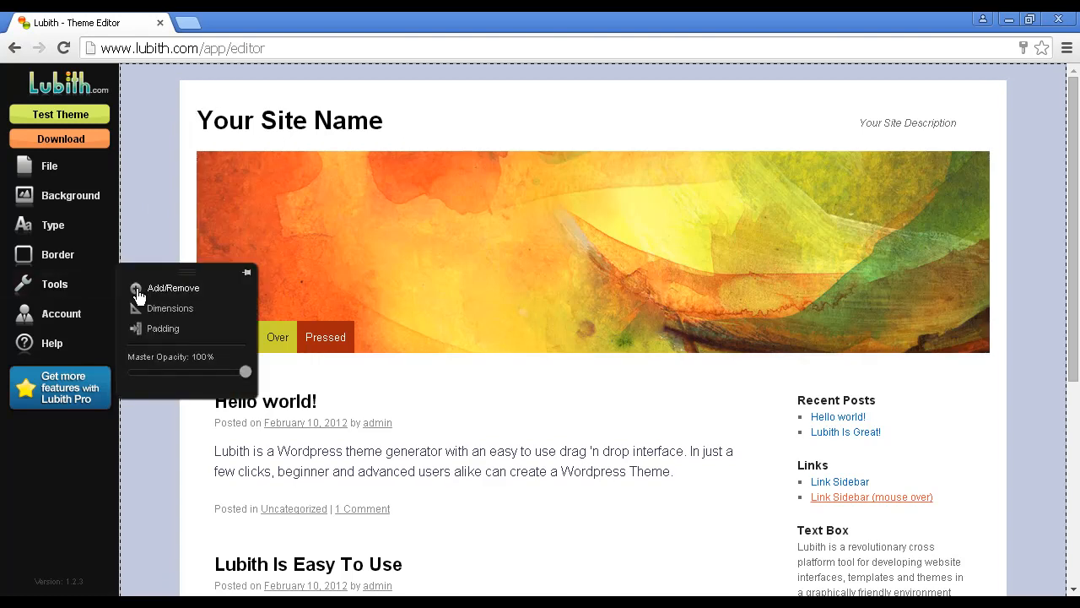
left_click(138, 291)
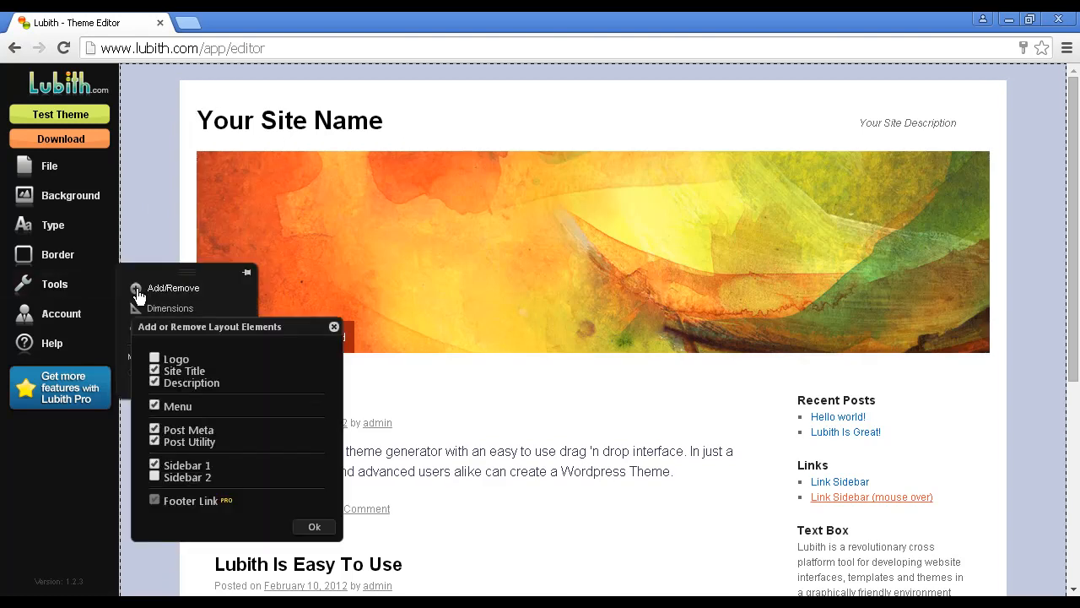
left_click(155, 371)
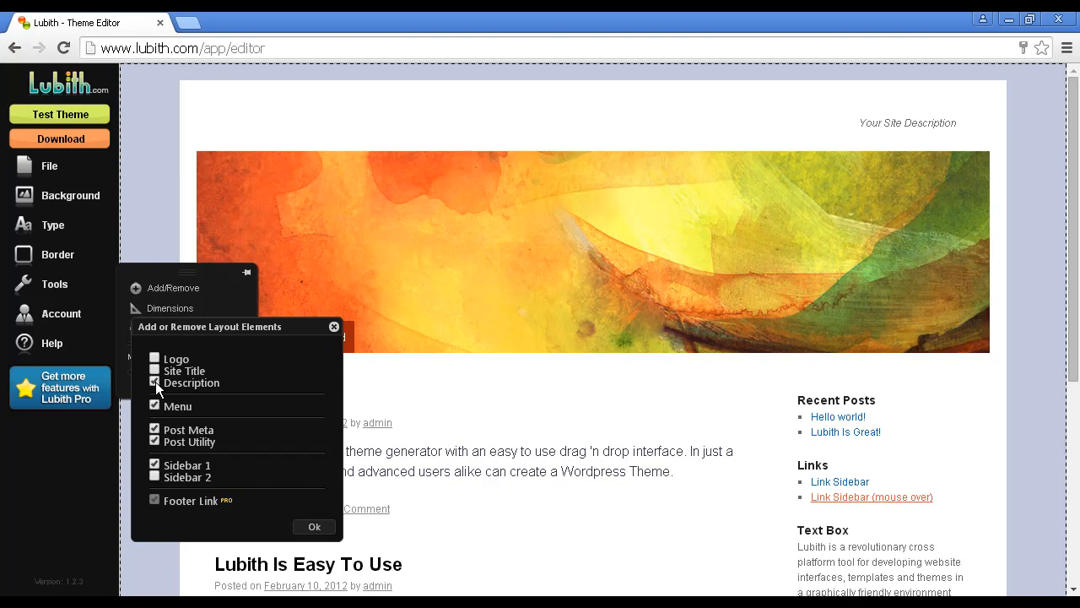
left_click(155, 381)
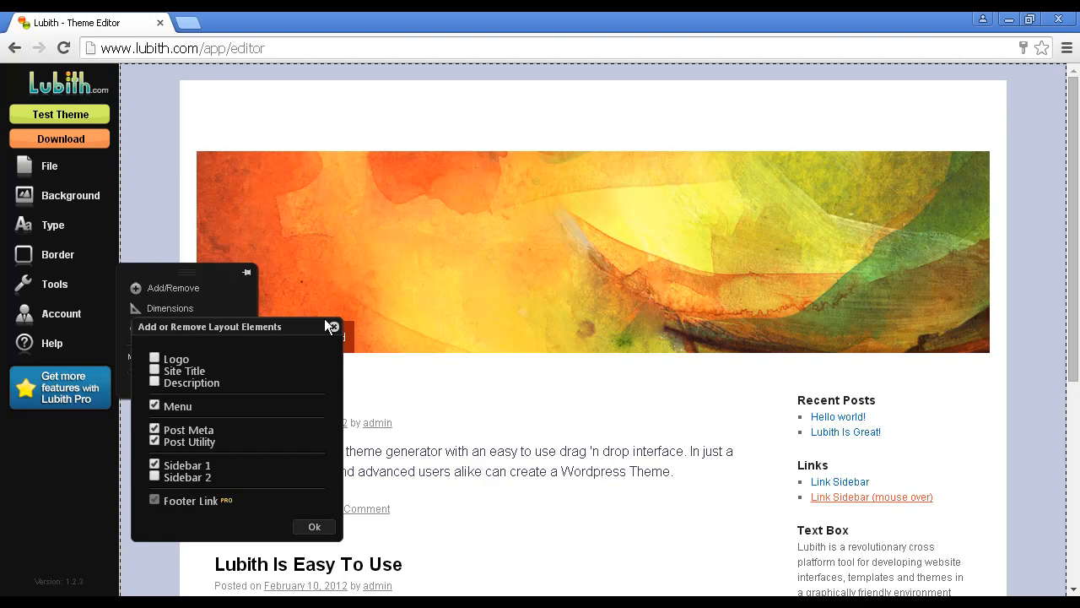
left_click(334, 327)
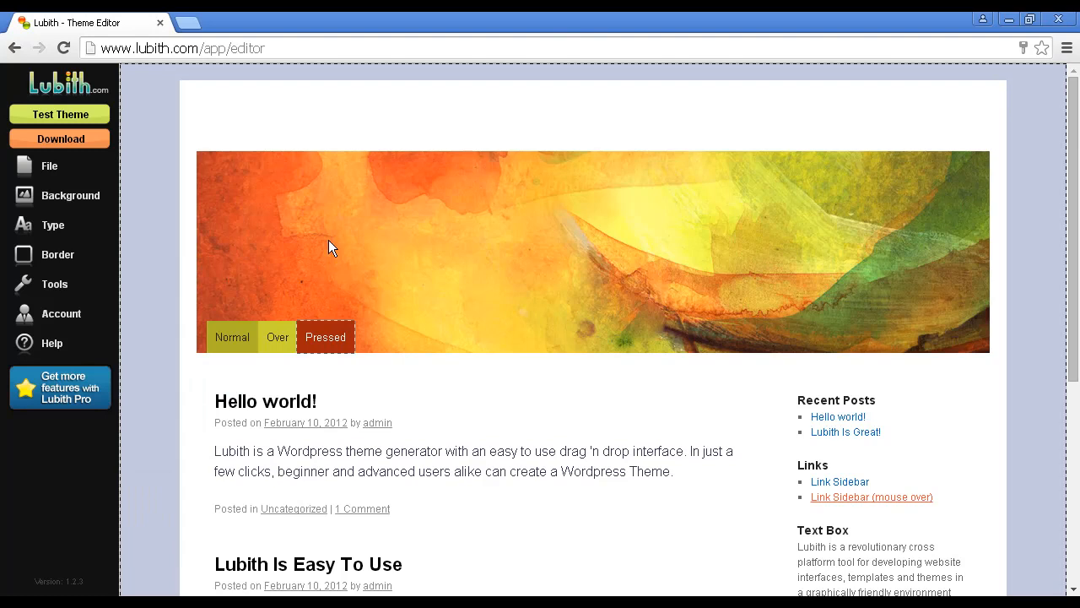
Reduce the header's height and upload lubith_header.jpg from the Blogging Authority folder as its background image
left_click(460, 189)
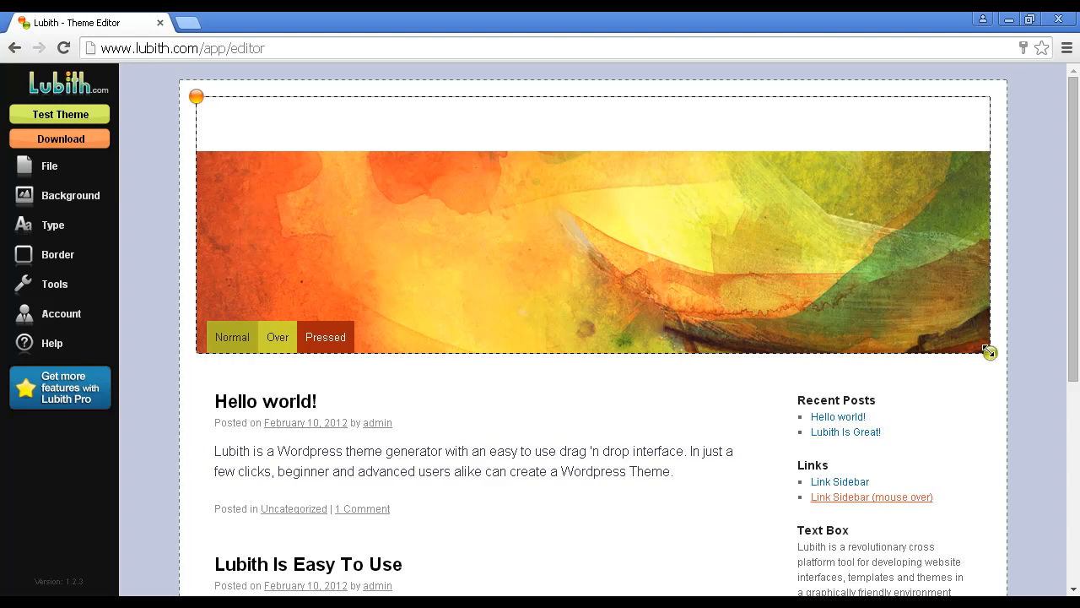
left_click_drag(989, 352, 989, 279)
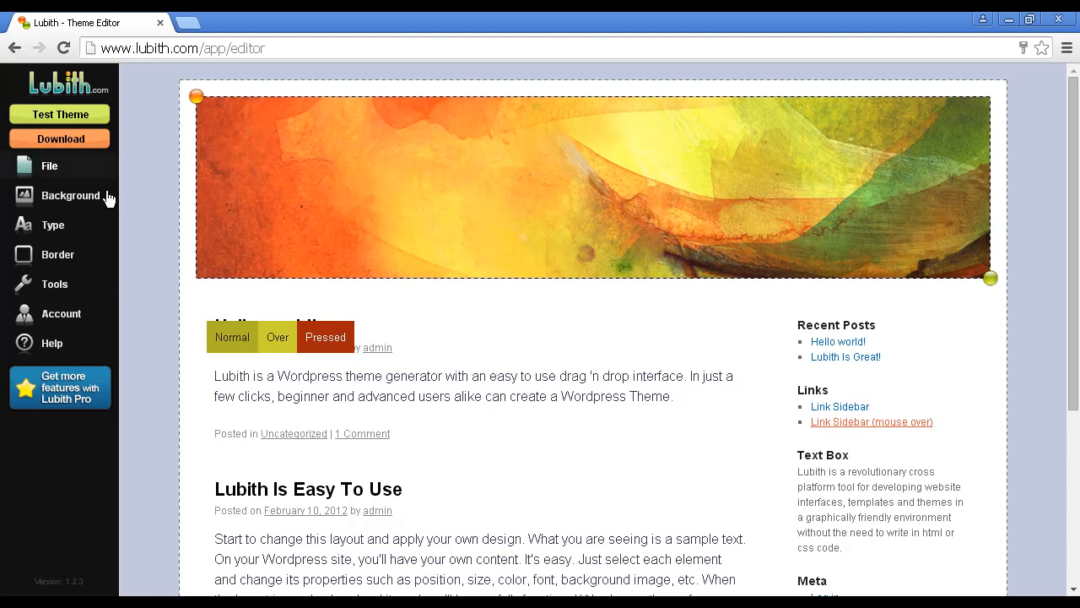
left_click(81, 197)
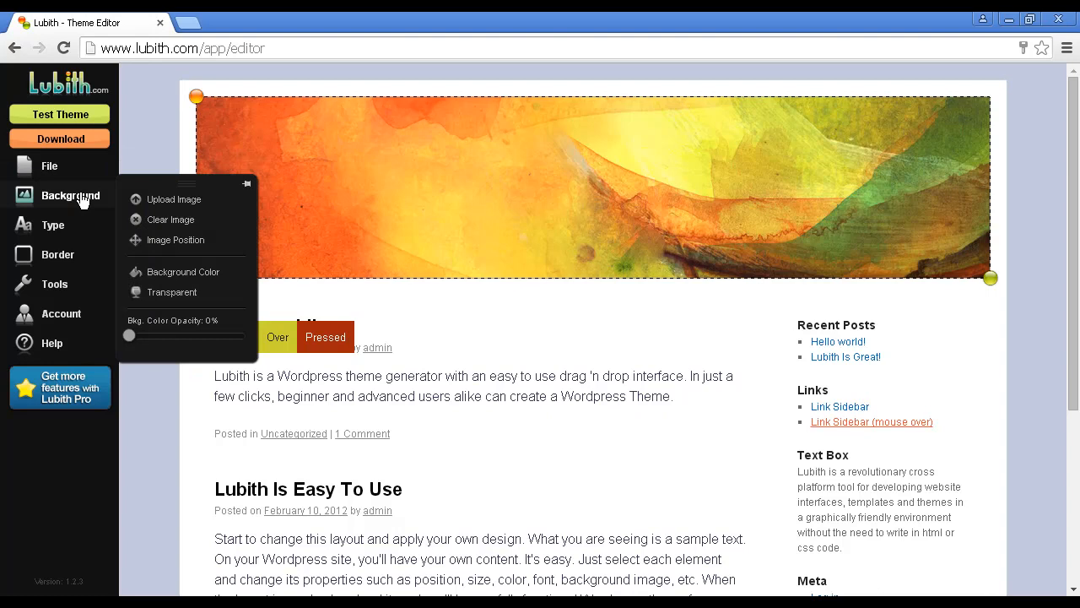
left_click(165, 201)
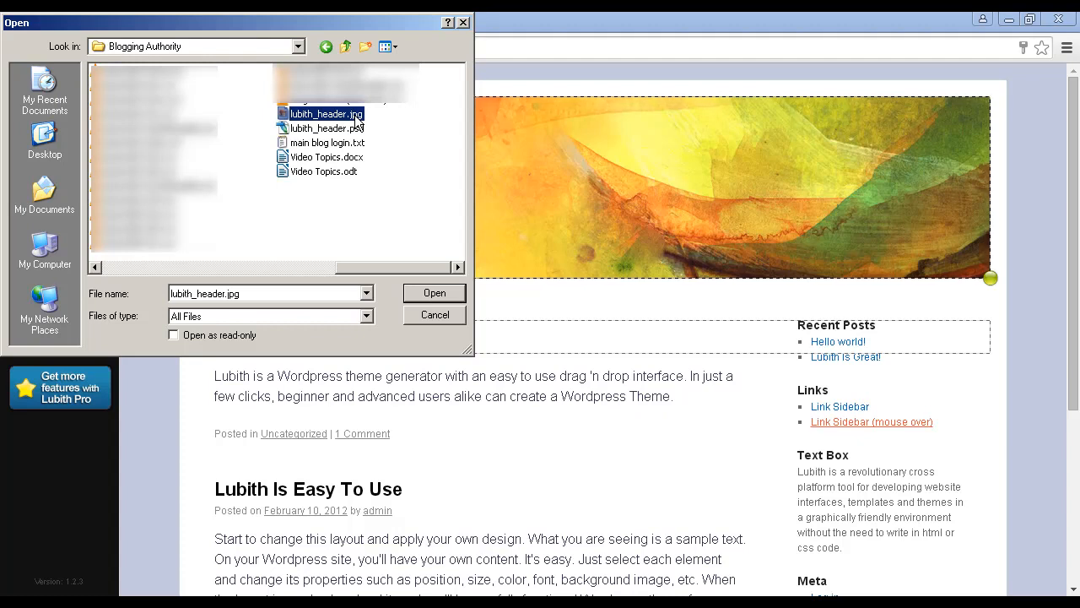
left_click(433, 294)
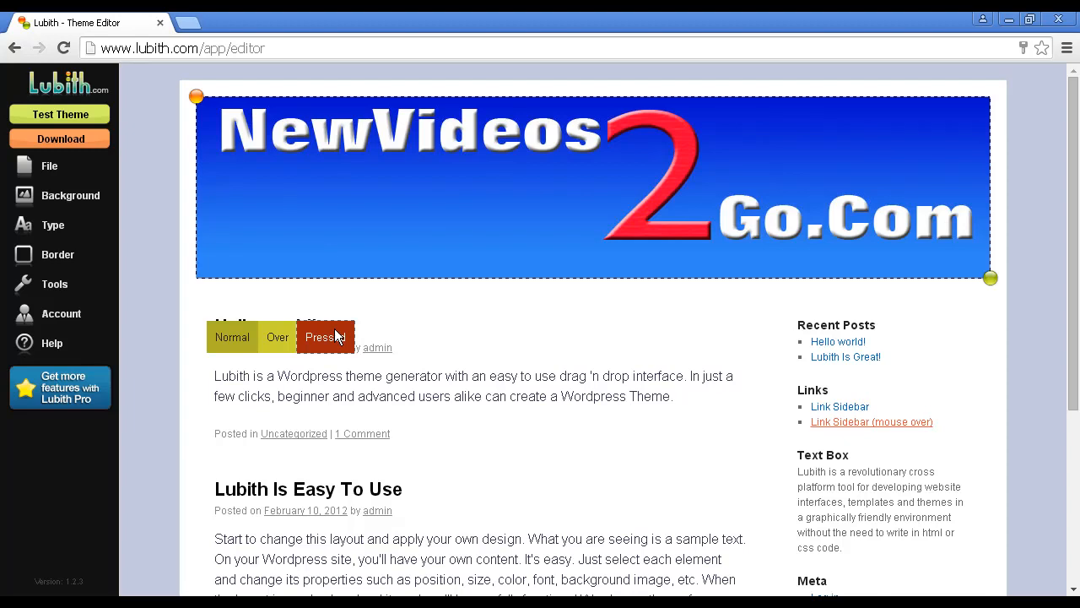
Move the whole navigation menu bar up so it sits directly beneath the header image
left_click(211, 334)
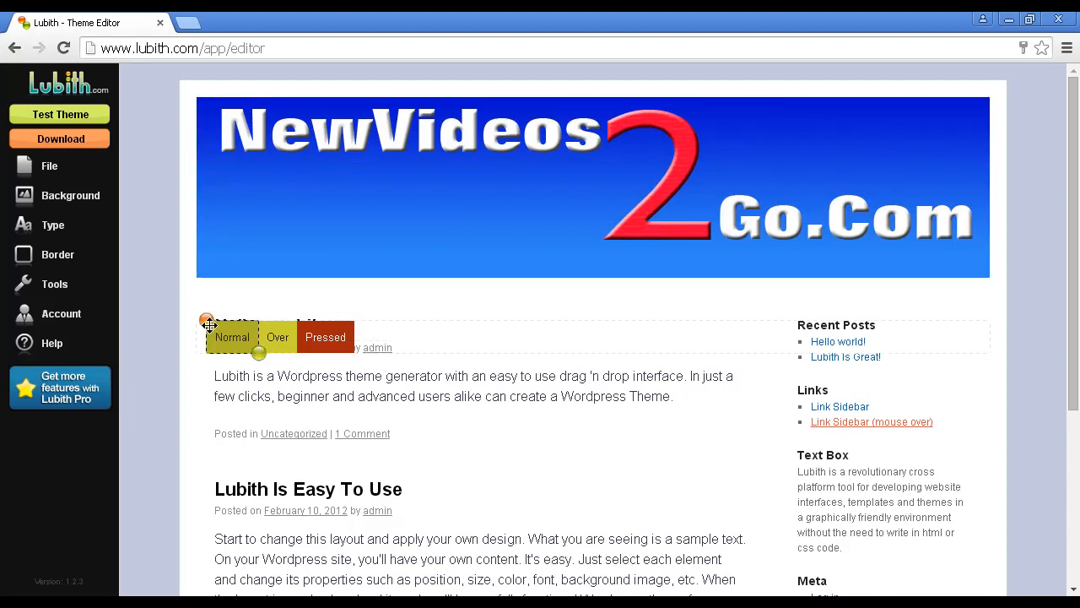
left_click(528, 326)
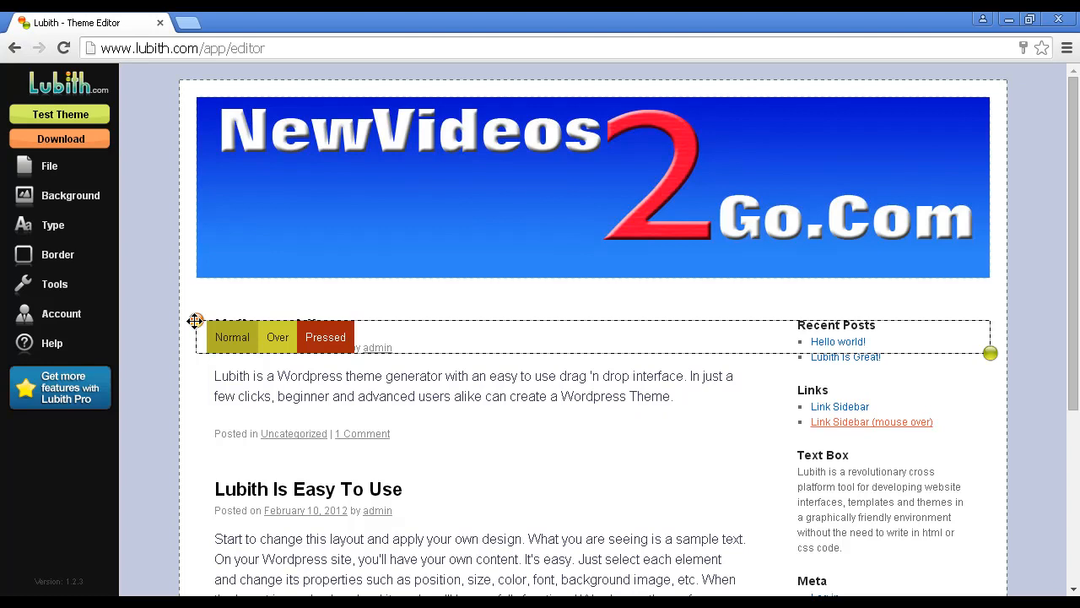
left_click_drag(194, 320, 195, 281)
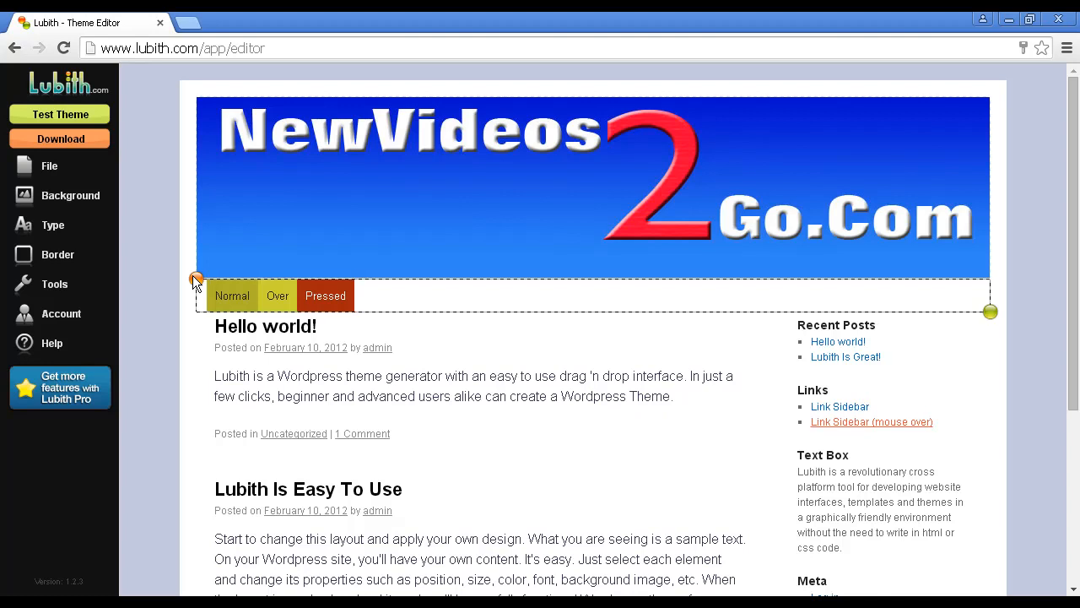
Nudge the navigation bar slightly beneath the header image and set the Normal menu item's background color to off-white f7f7f2
left_click_drag(195, 283, 193, 279)
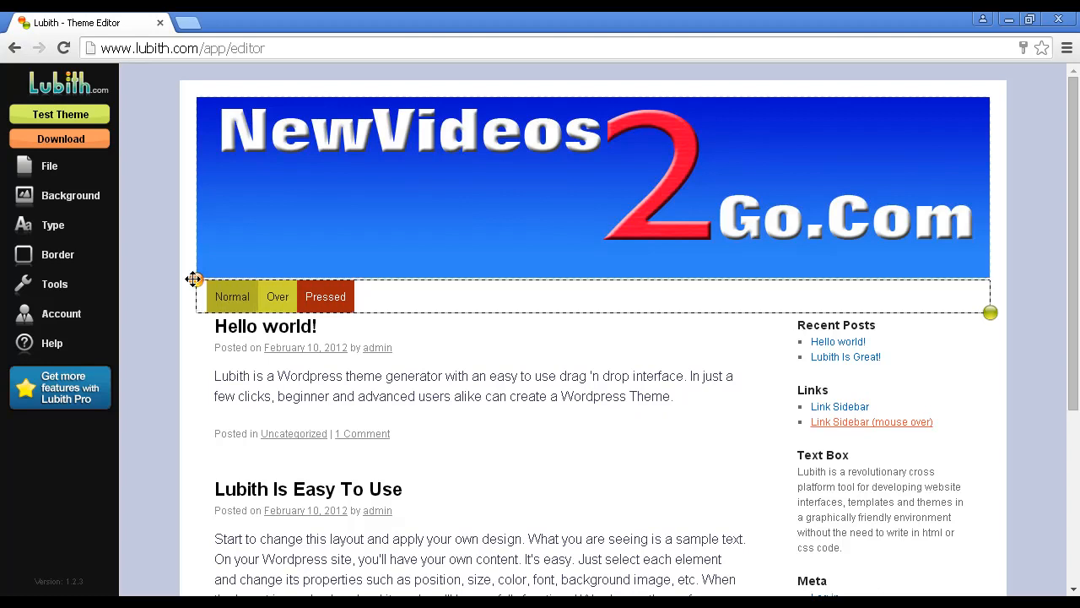
left_click(249, 297)
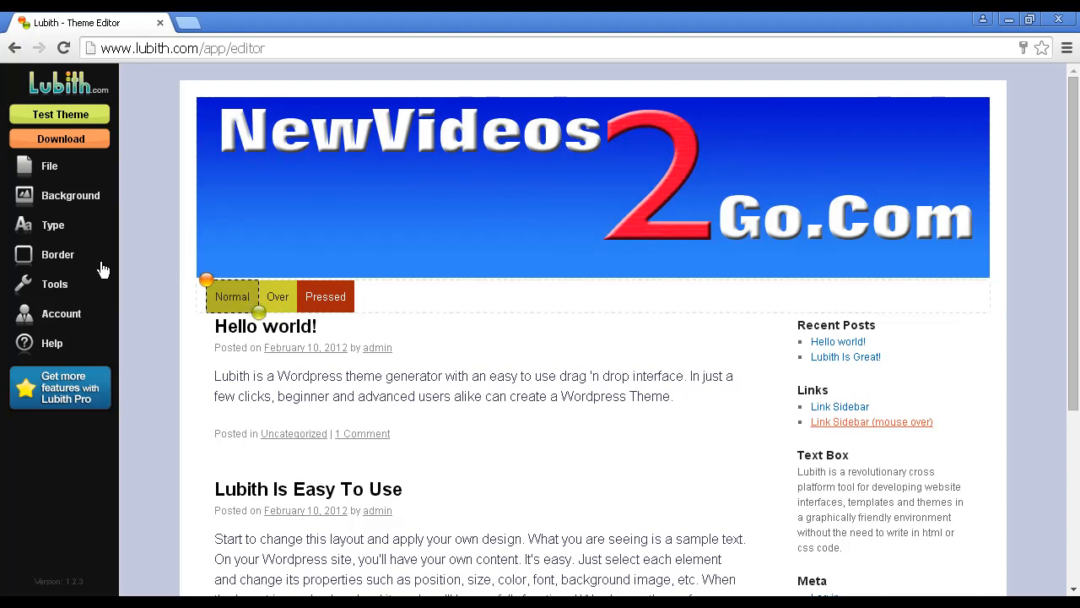
mouse_move(76, 202)
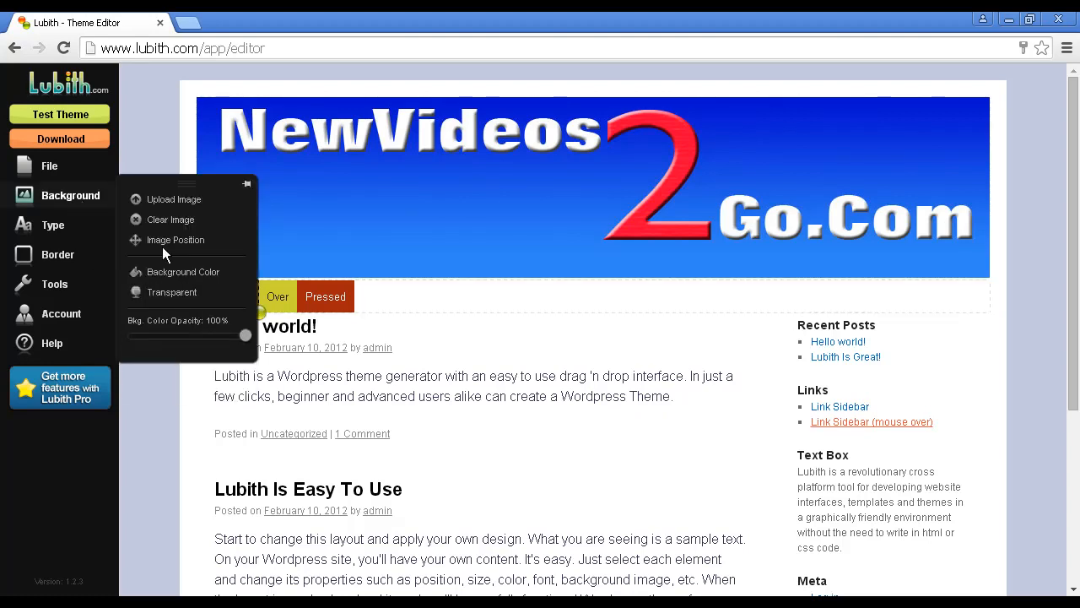
left_click(181, 271)
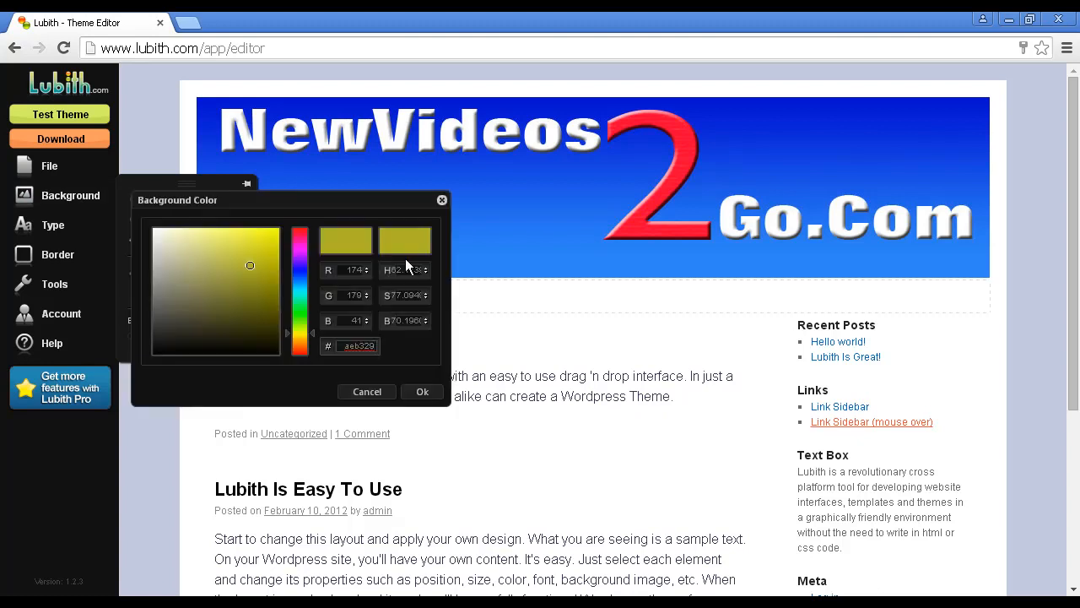
left_click_drag(346, 201, 575, 361)
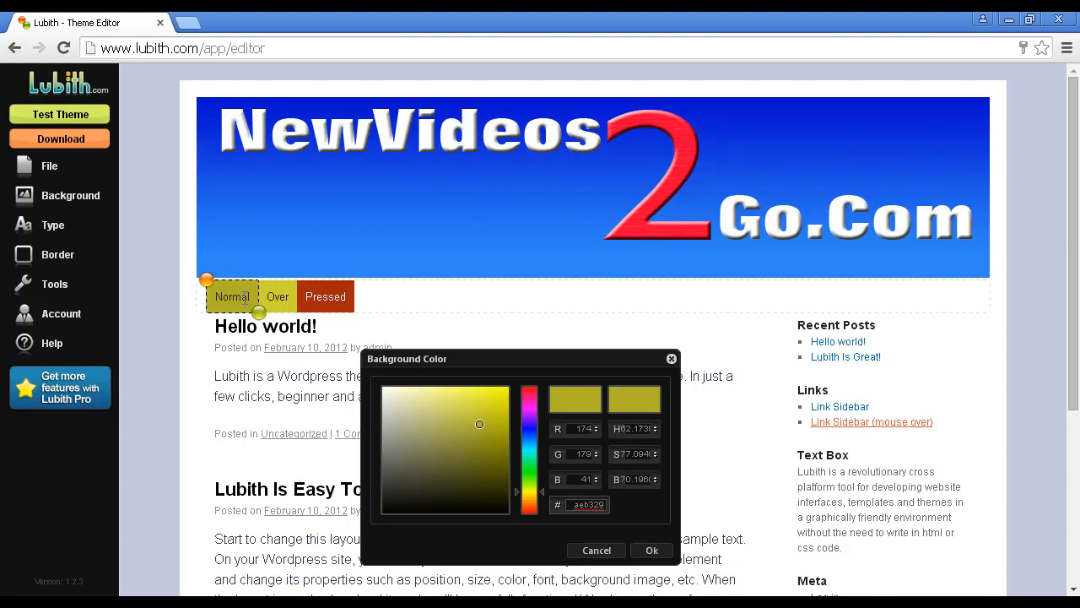
left_click(385, 389)
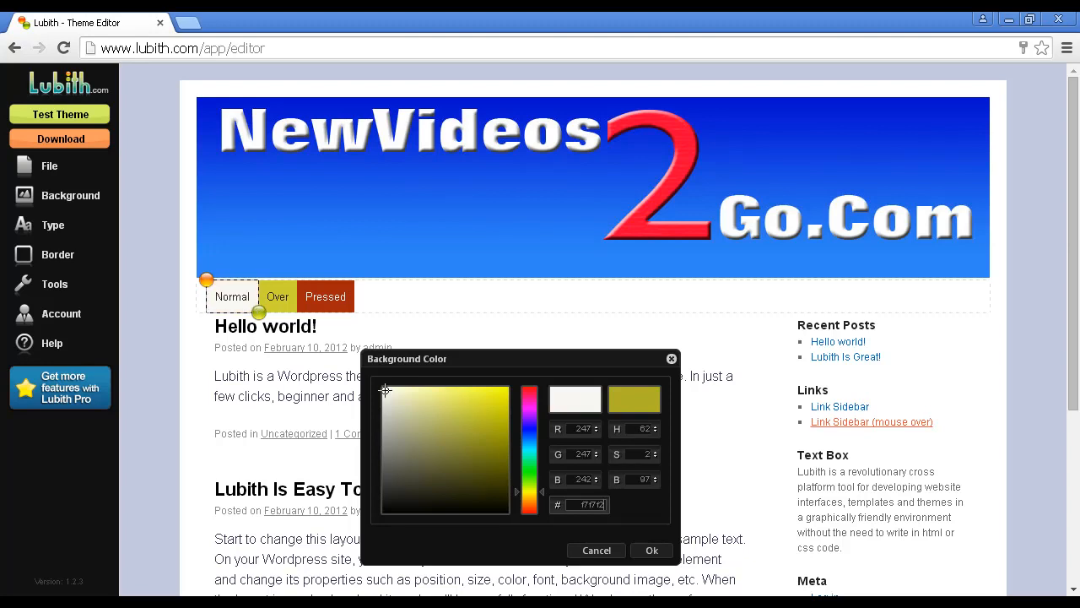
left_click(654, 550)
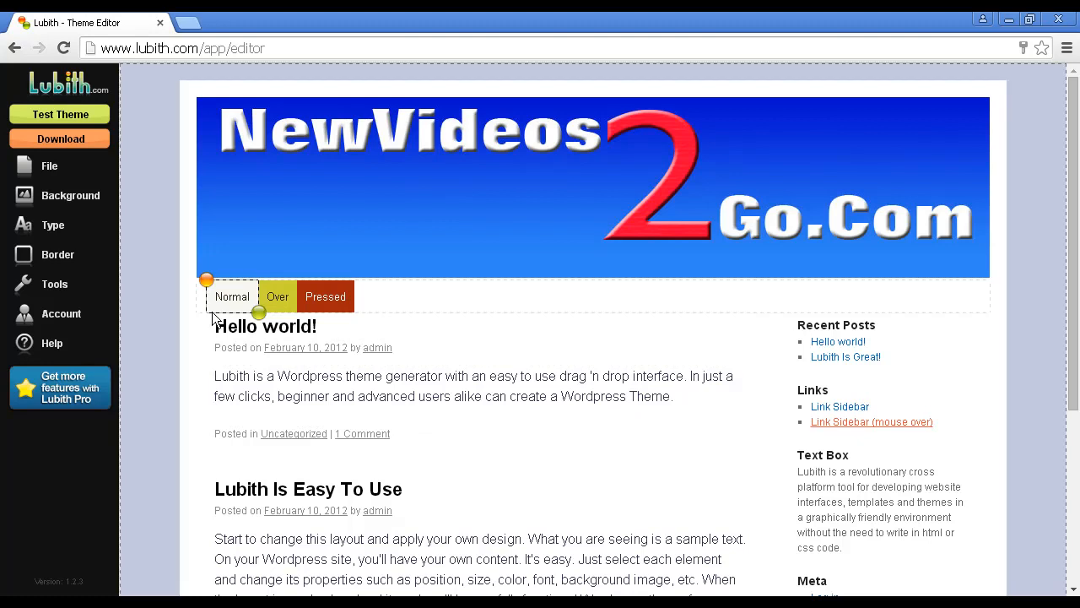
left_click(192, 319)
mouse_move(271, 304)
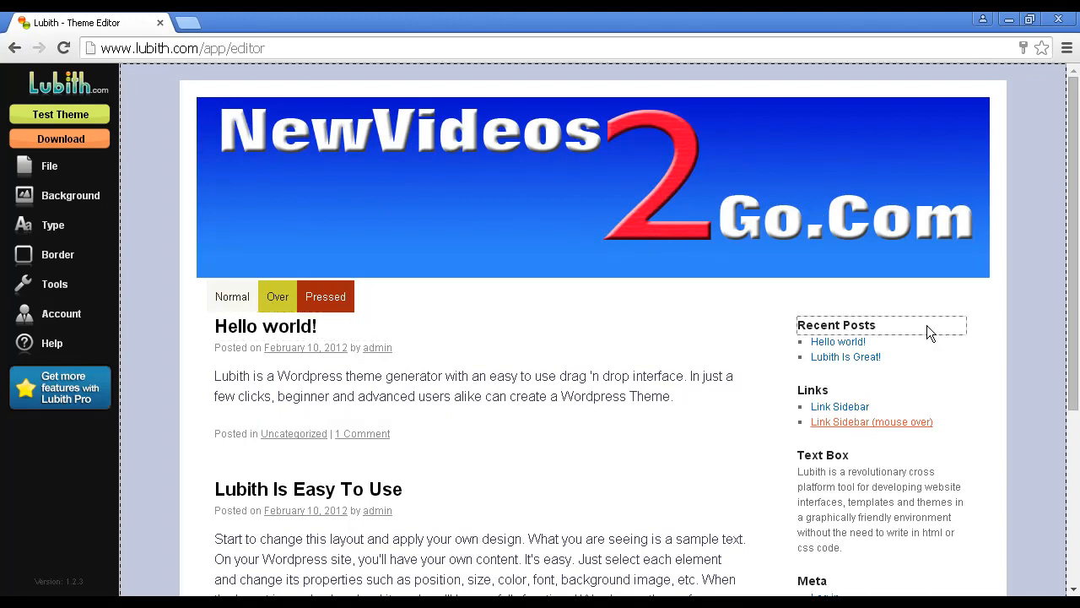
Move the whole sidebar block down so its upper edge is about level with the Hello world! post title
left_click(966, 326)
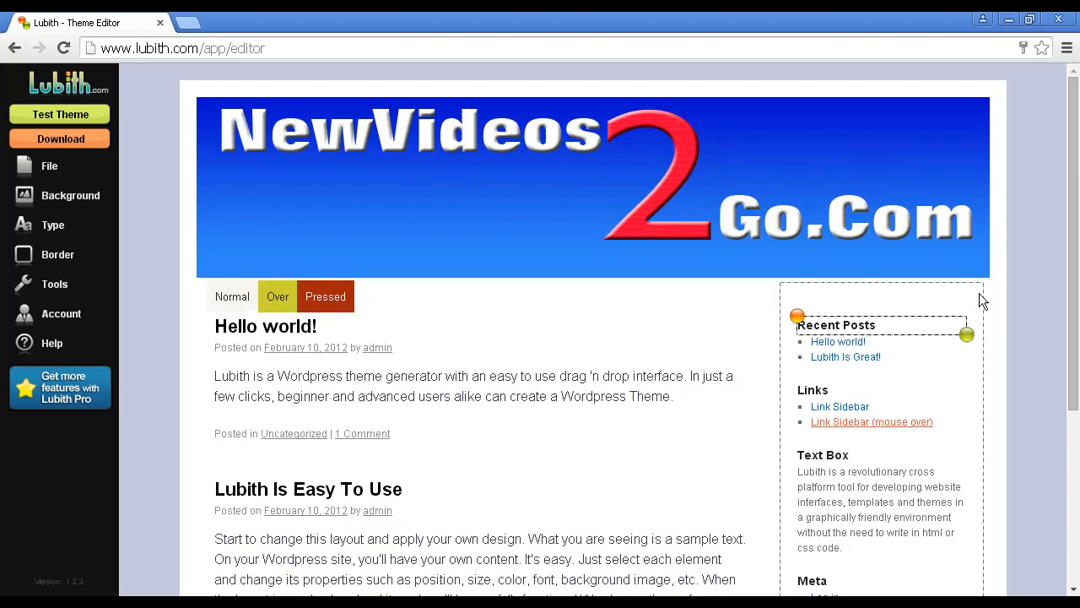
left_click(980, 295)
left_click(977, 353)
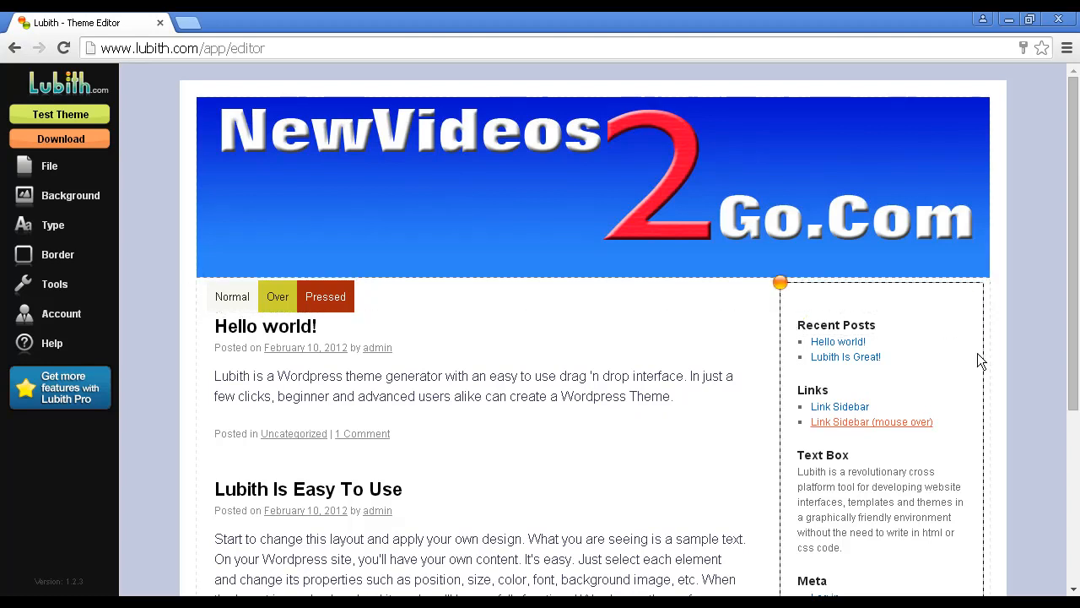
left_click_drag(780, 281, 782, 327)
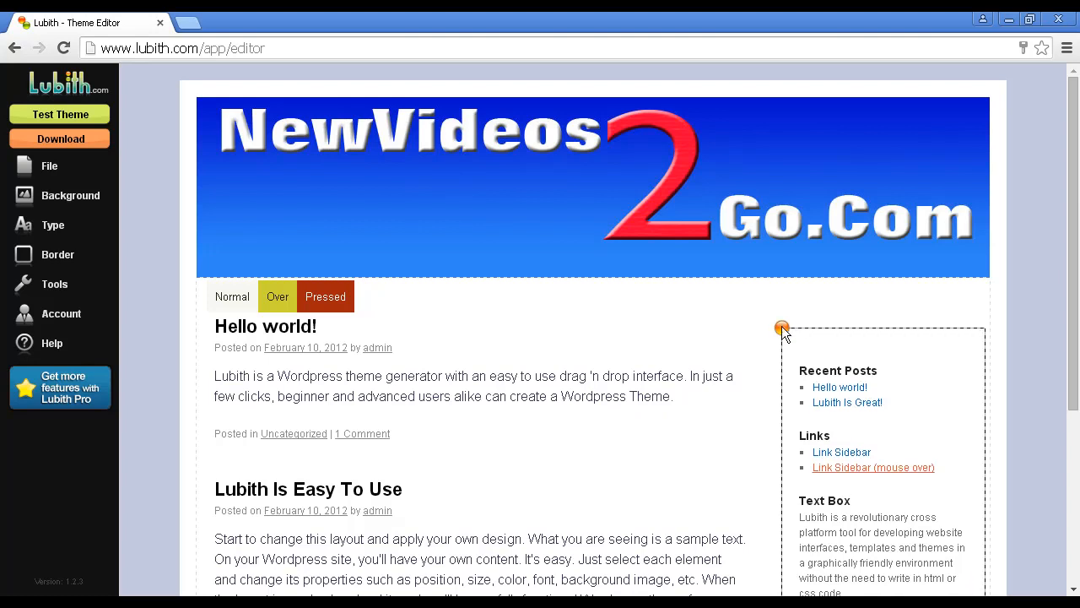
left_click_drag(782, 326, 783, 329)
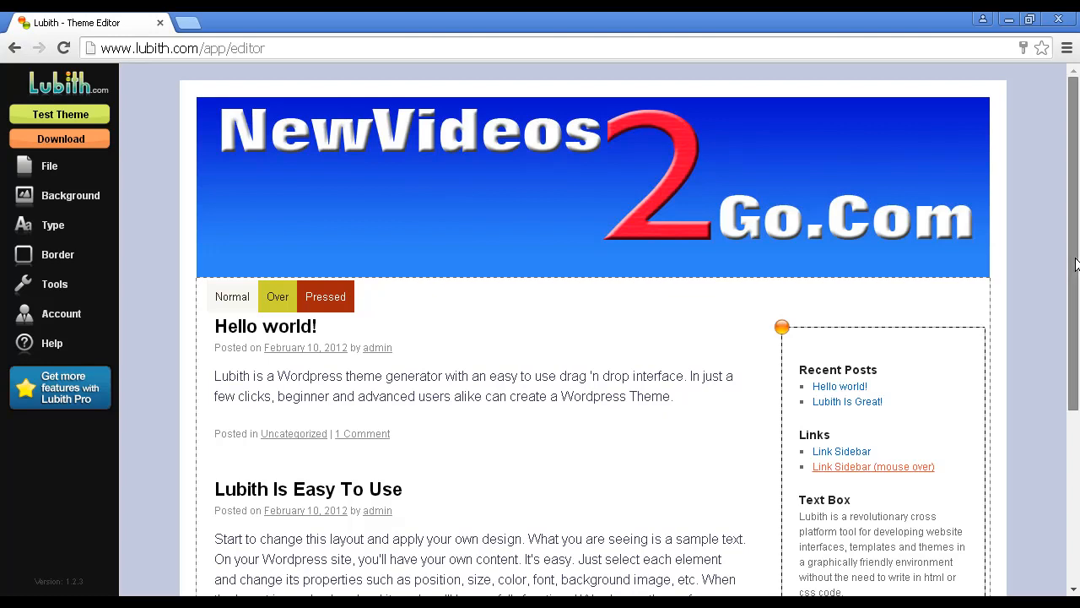
Set the background color of the footer bar to the dark blue 1e4896
left_click_drag(1076, 264, 1076, 498)
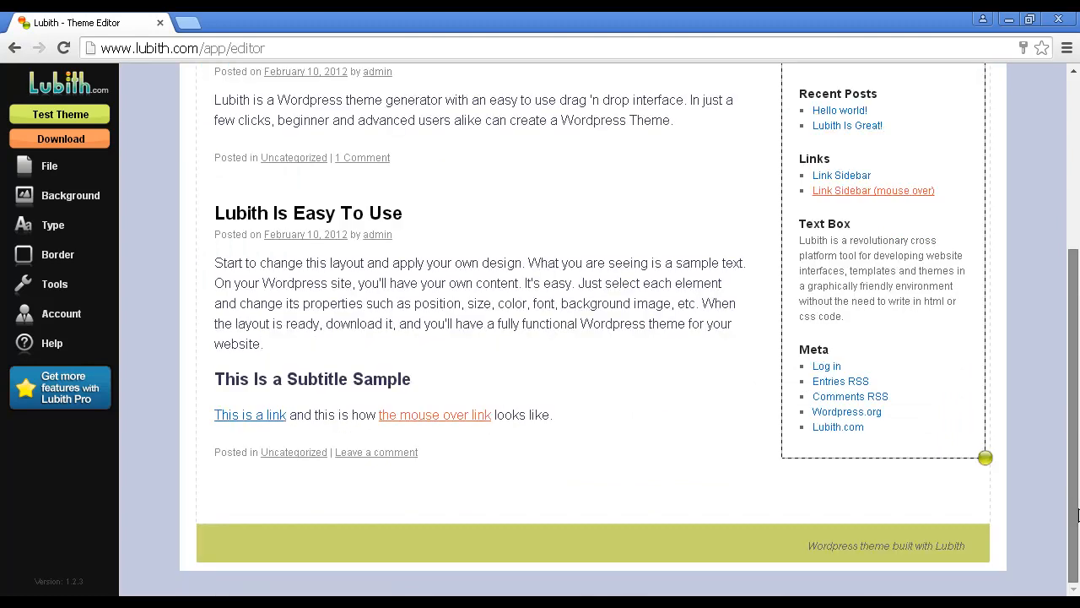
left_click(711, 541)
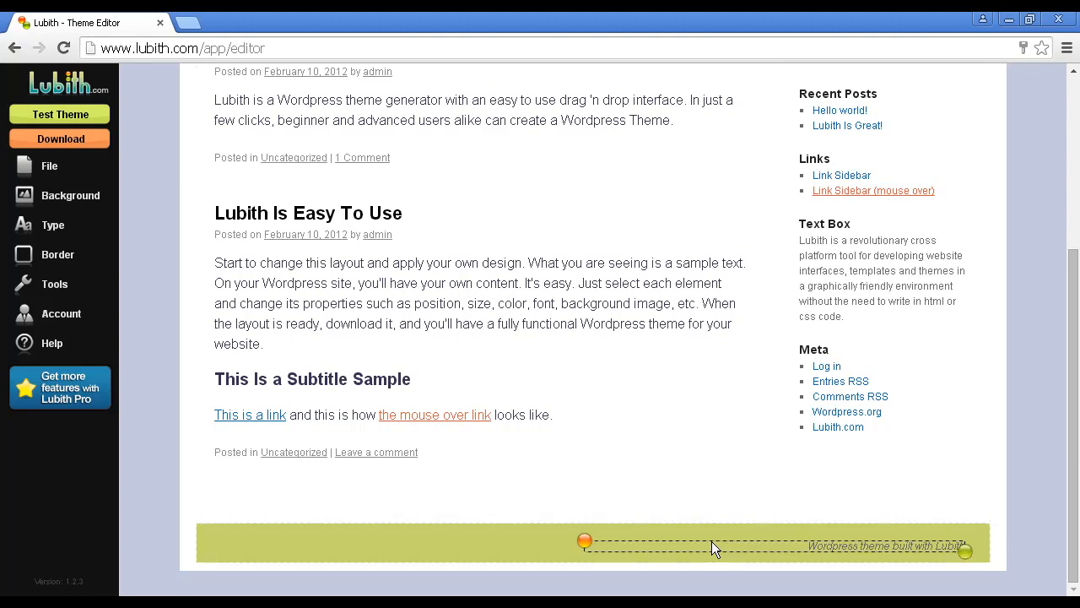
left_click(520, 540)
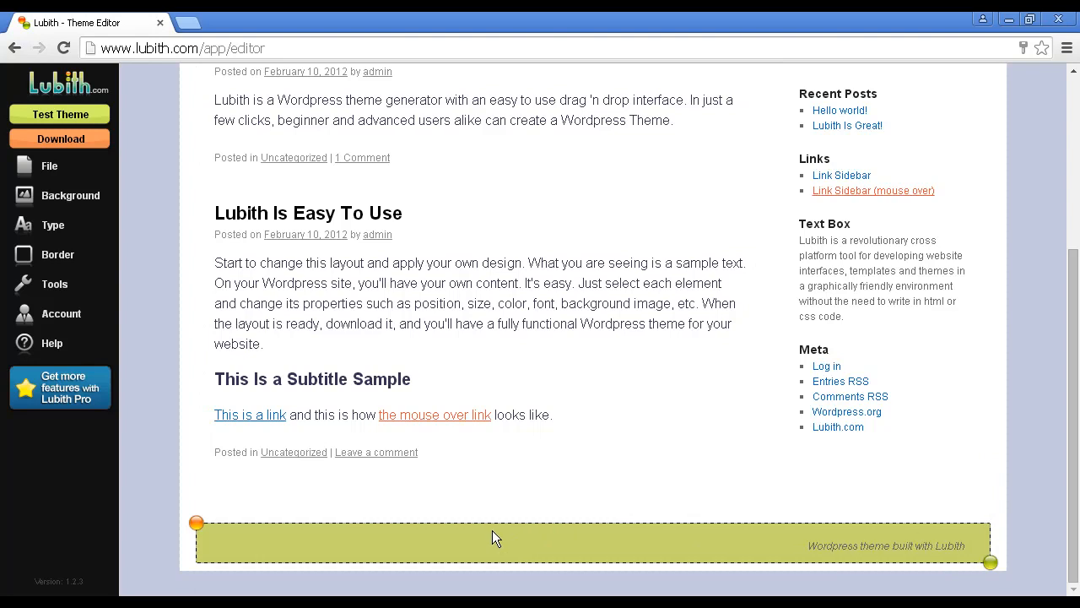
left_click(67, 195)
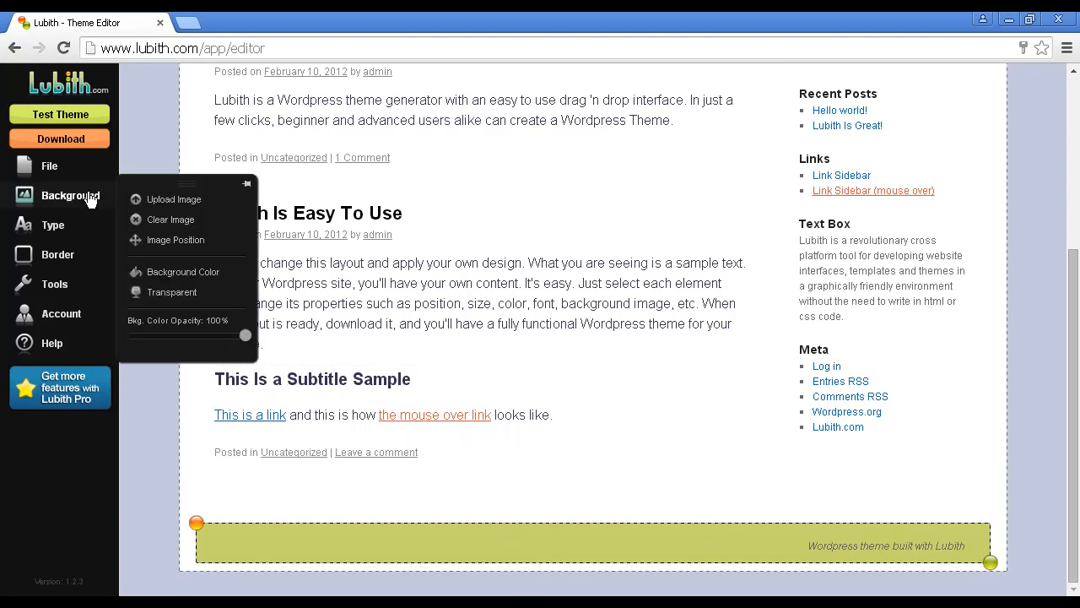
left_click(172, 275)
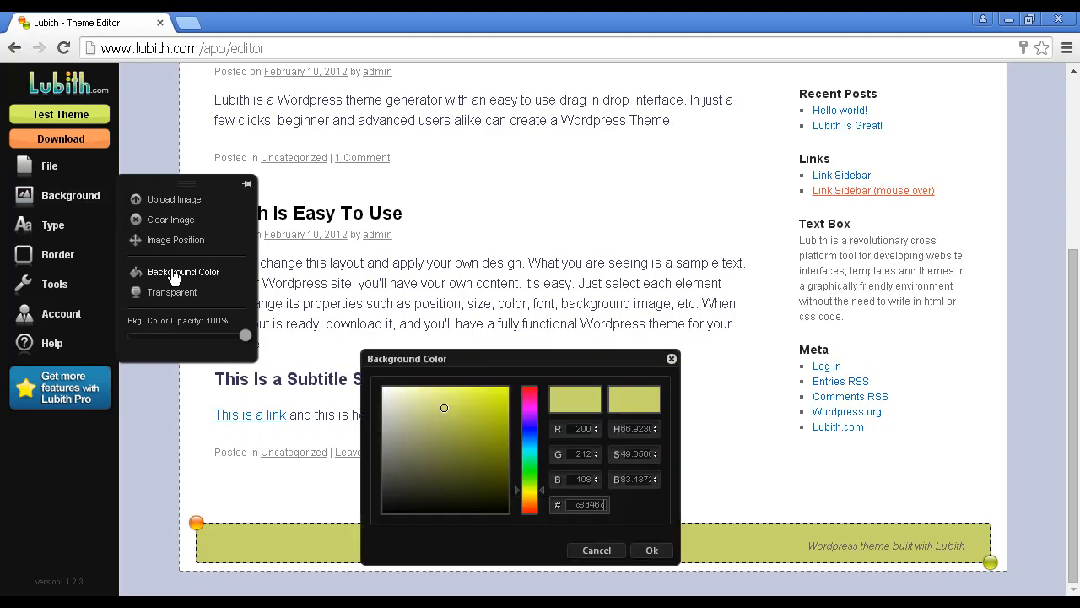
left_click(529, 436)
mouse_move(479, 424)
left_mouse_down()
mouse_move(484, 447)
mouse_move(484, 438)
left_mouse_up()
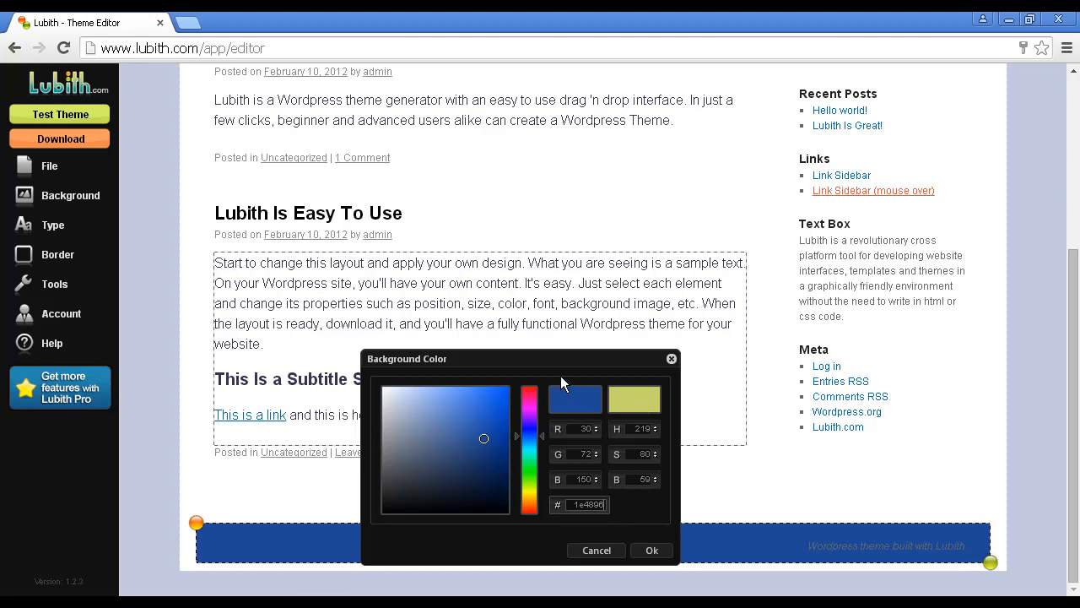
left_click(655, 550)
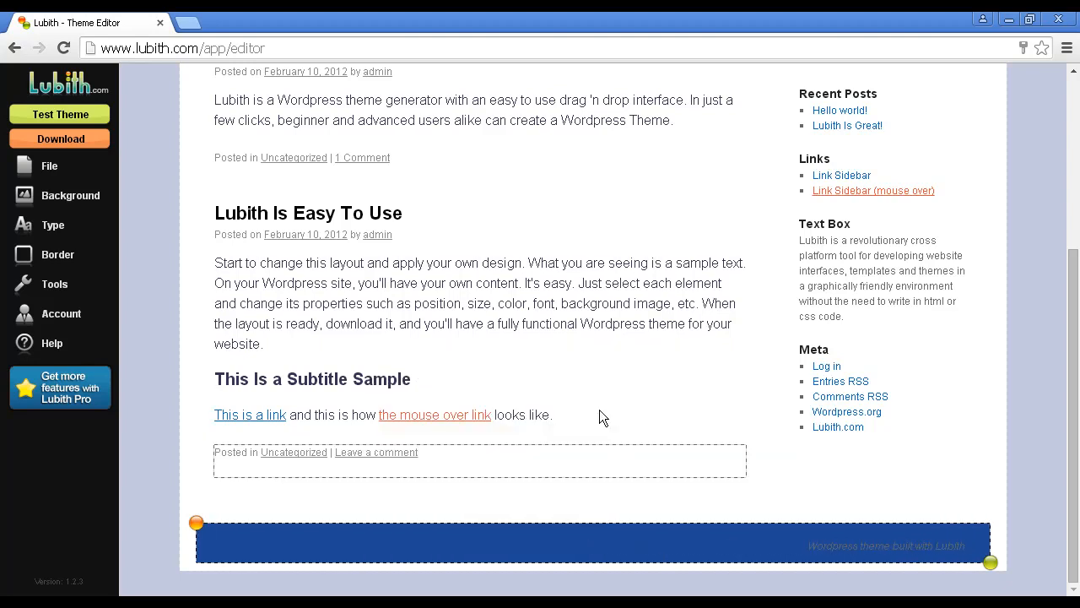
Run the theme test and examine the header, the menu items with their child pages, the sidebar and the footer
scroll(525, 200, "up", 5)
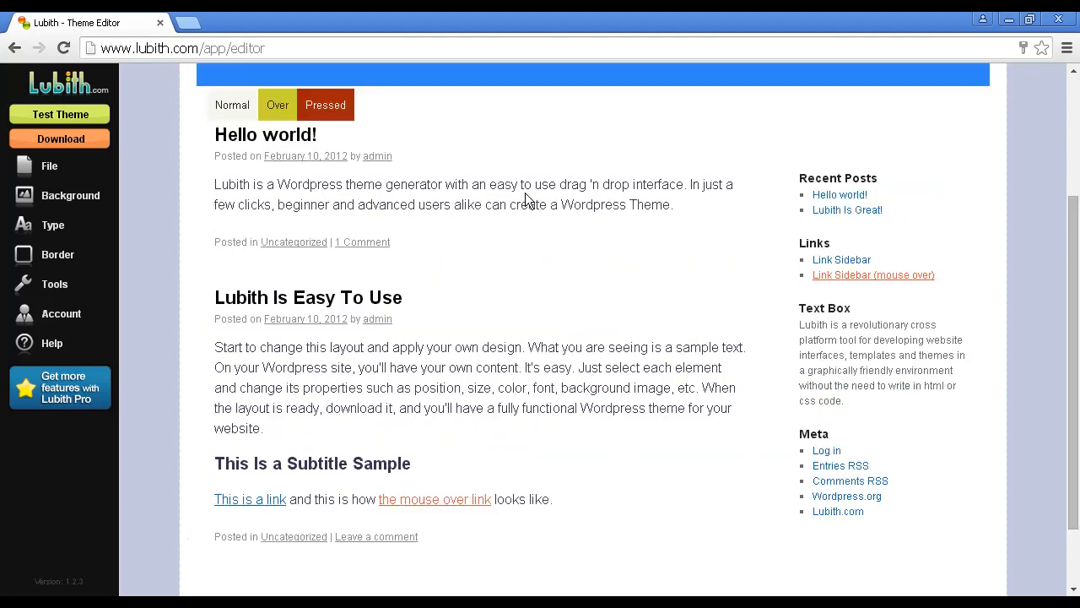
scroll(525, 200, "up", 1)
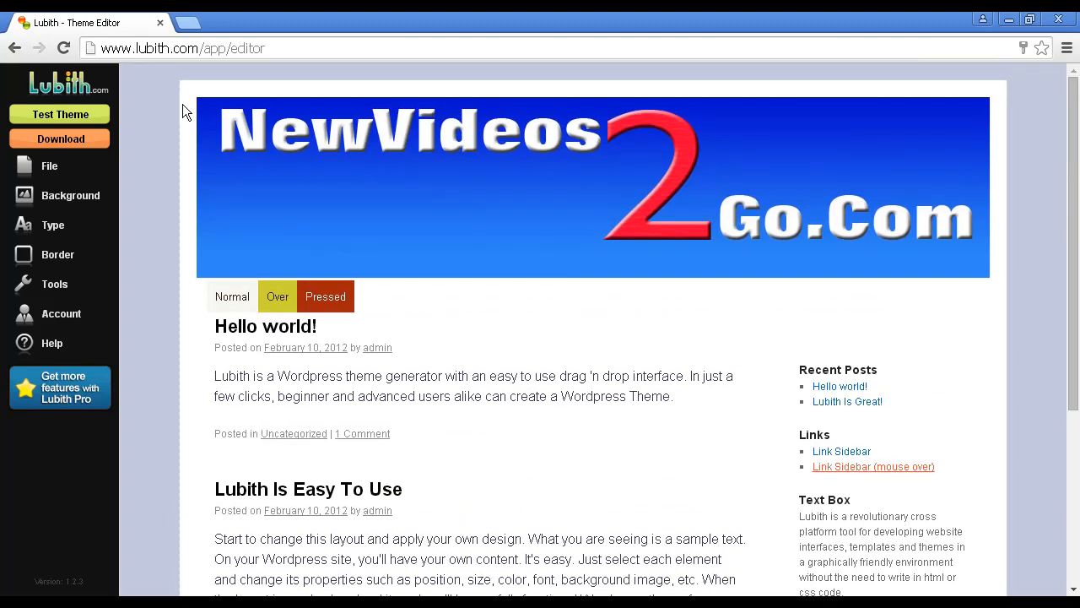
left_click(61, 118)
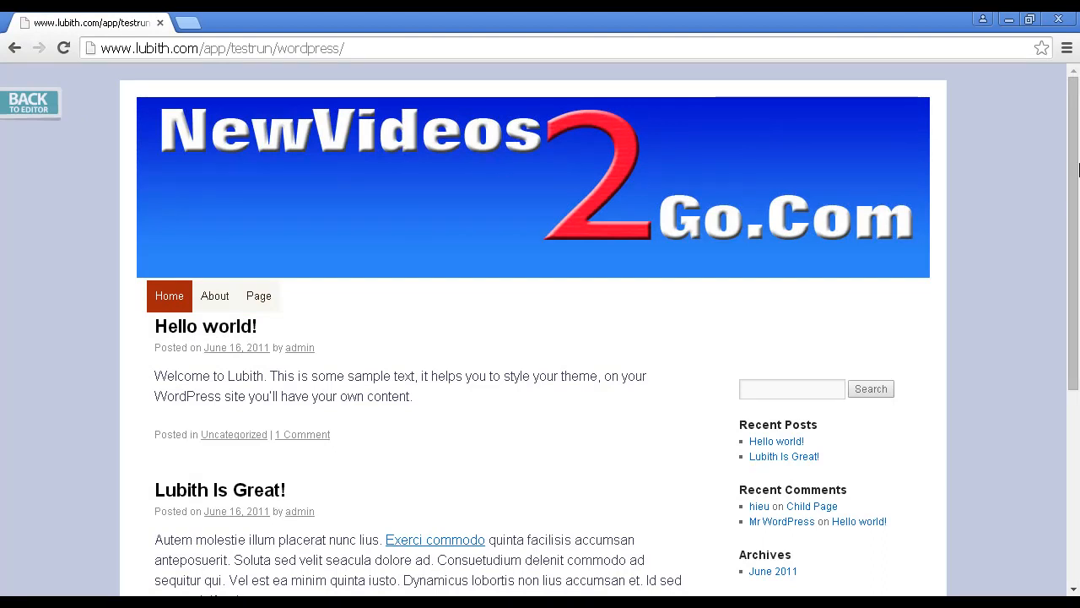
scroll(1075, 203, "down", 1)
left_click_drag(1074, 198, 1075, 159)
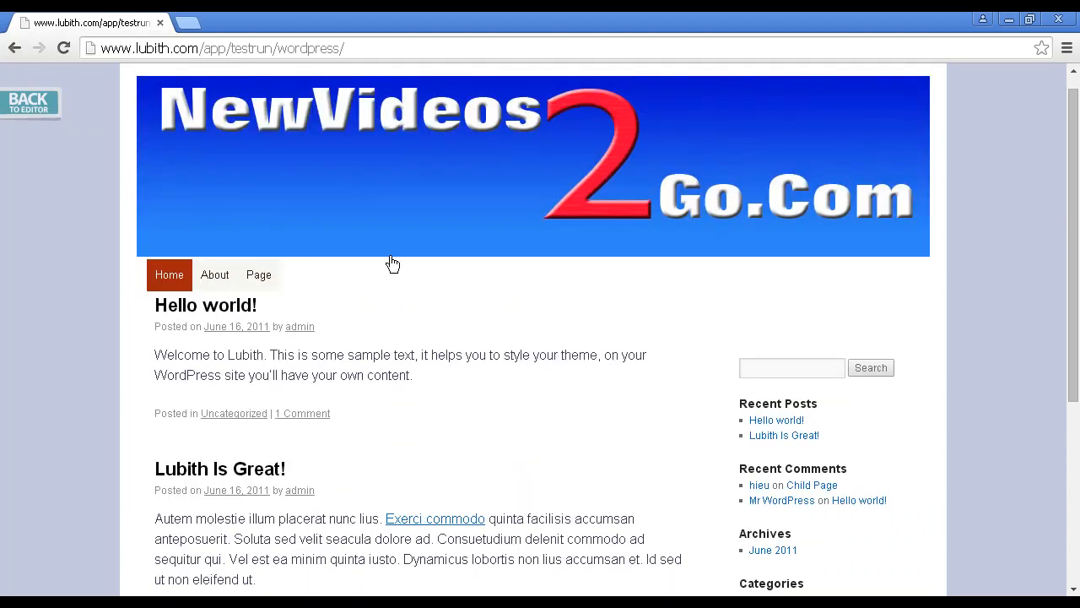
mouse_move(259, 285)
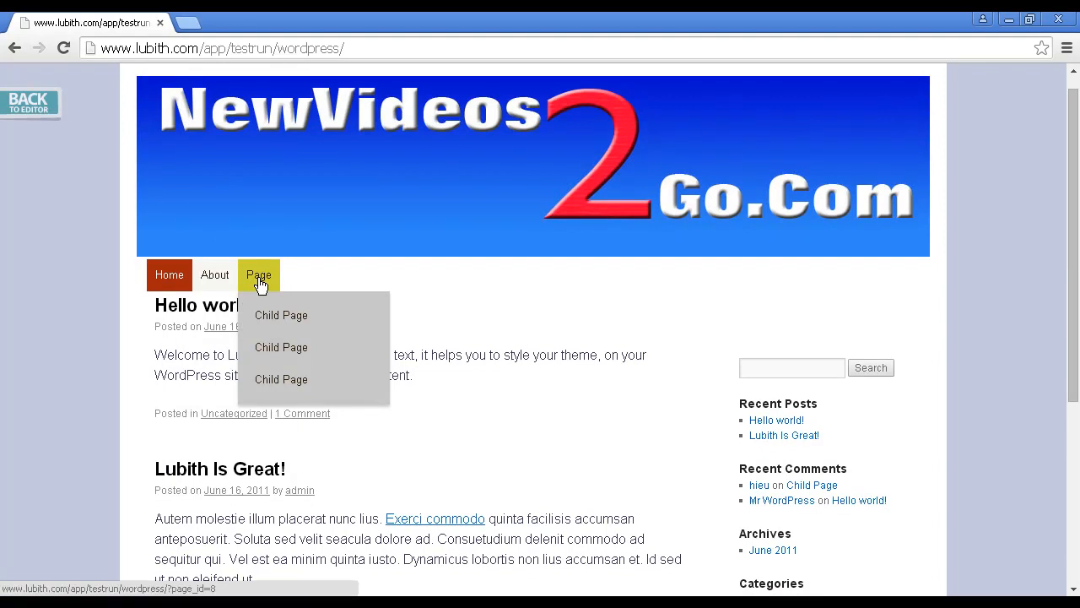
mouse_move(283, 390)
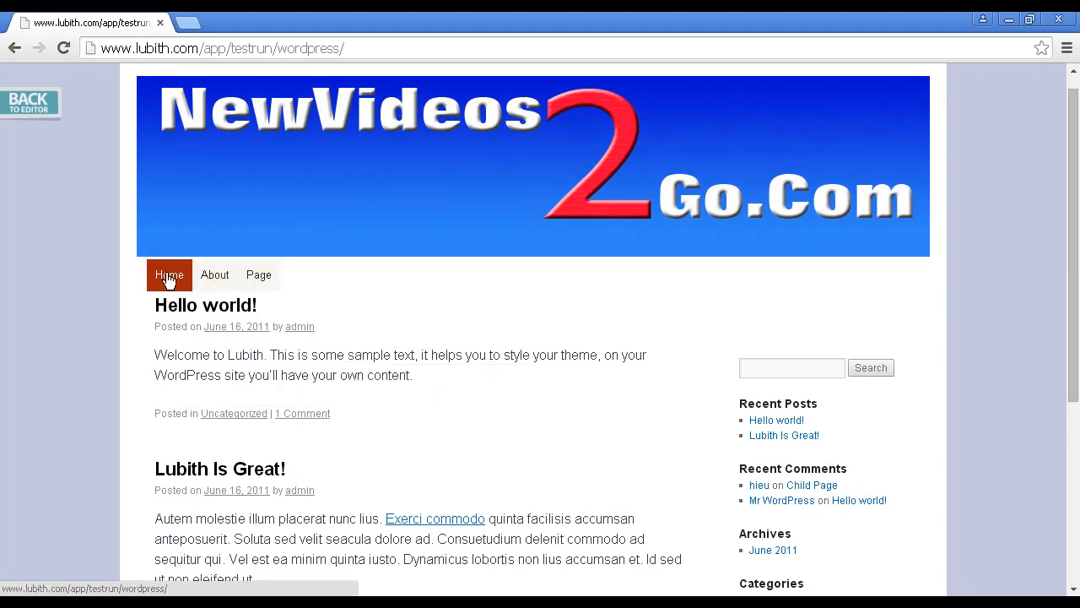
scroll(557, 422, "down", 2)
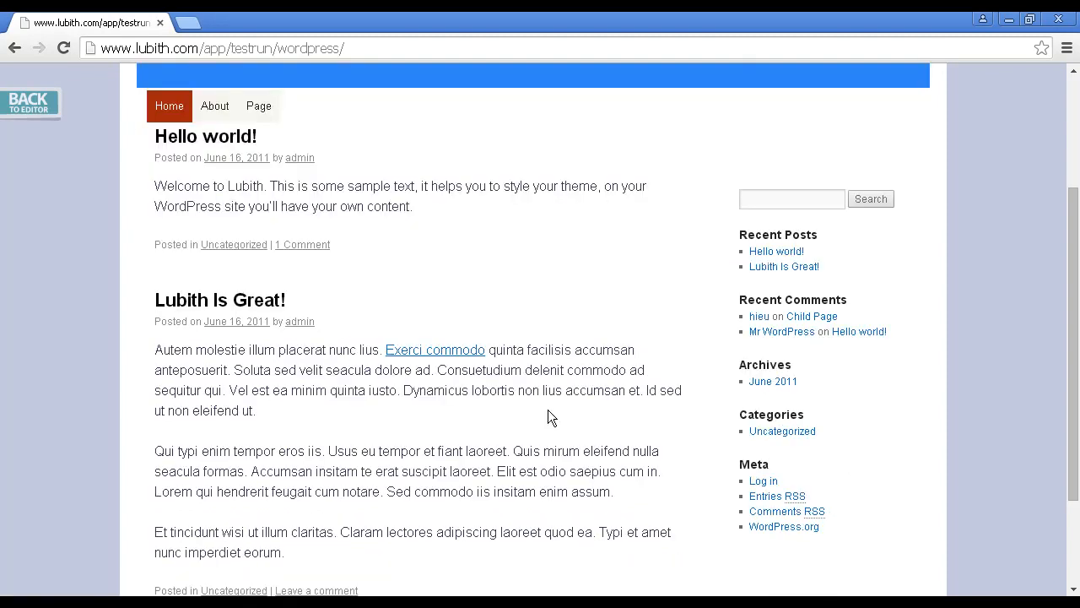
scroll(550, 401, "down", 1)
scroll(554, 387, "down", 1)
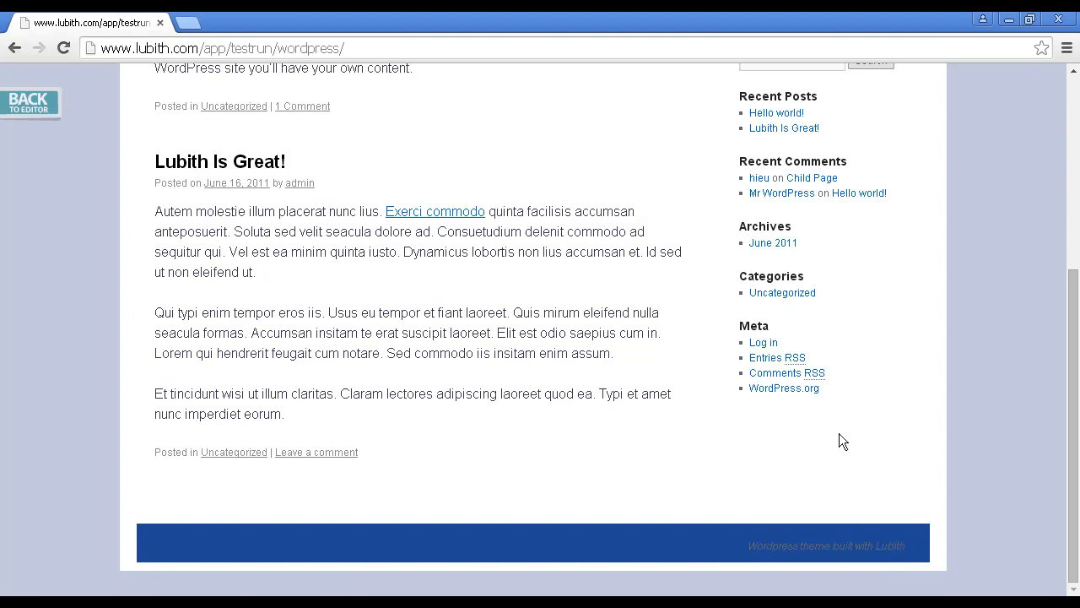
scroll(839, 433, "up", 4)
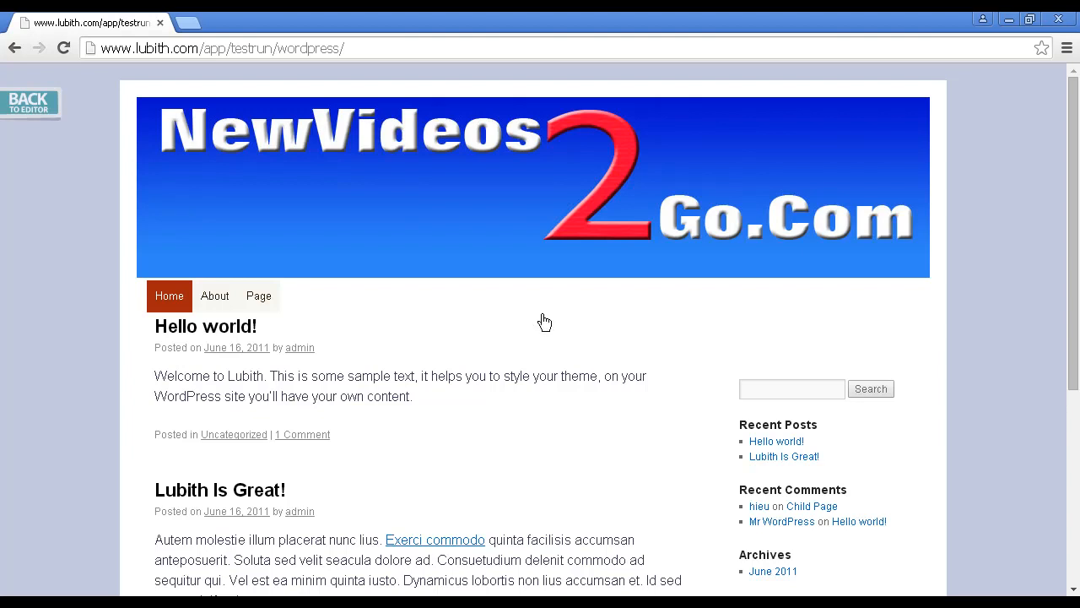
Return from the test page to the theme editor and download the theme
left_click(32, 107)
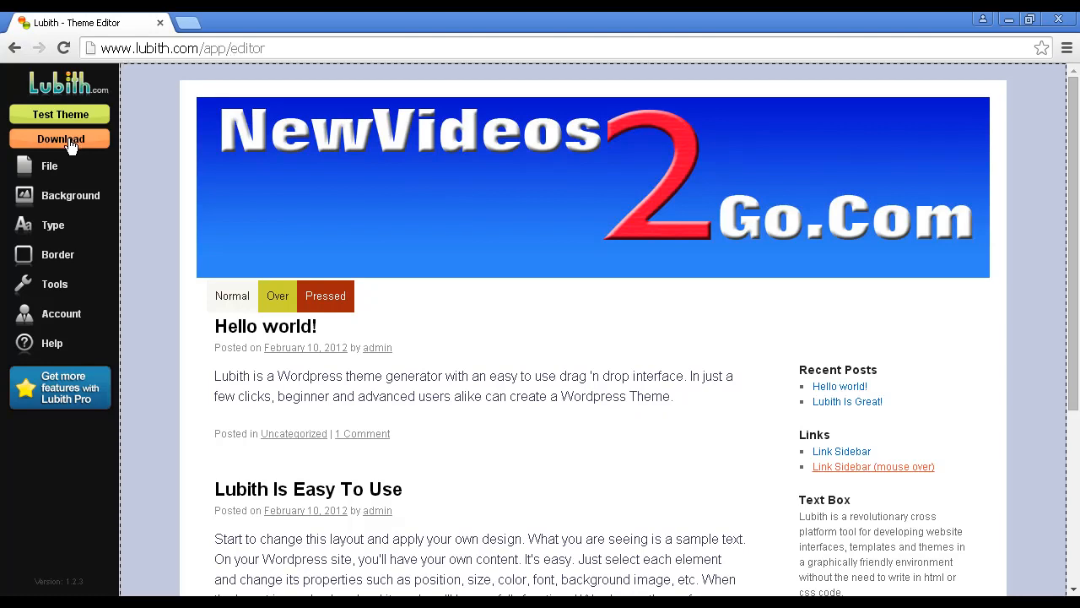
left_click(69, 139)
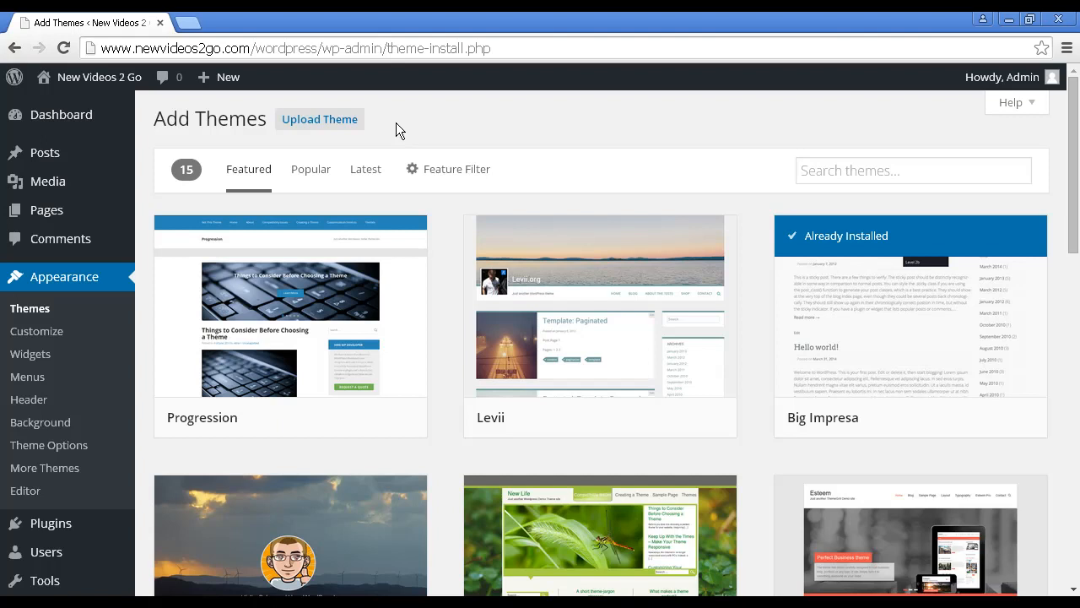
Upload my-lubith-theme-2.zip from the Downloads folder to the New Videos 2 Go WordPress site and install it as a theme
left_click(320, 122)
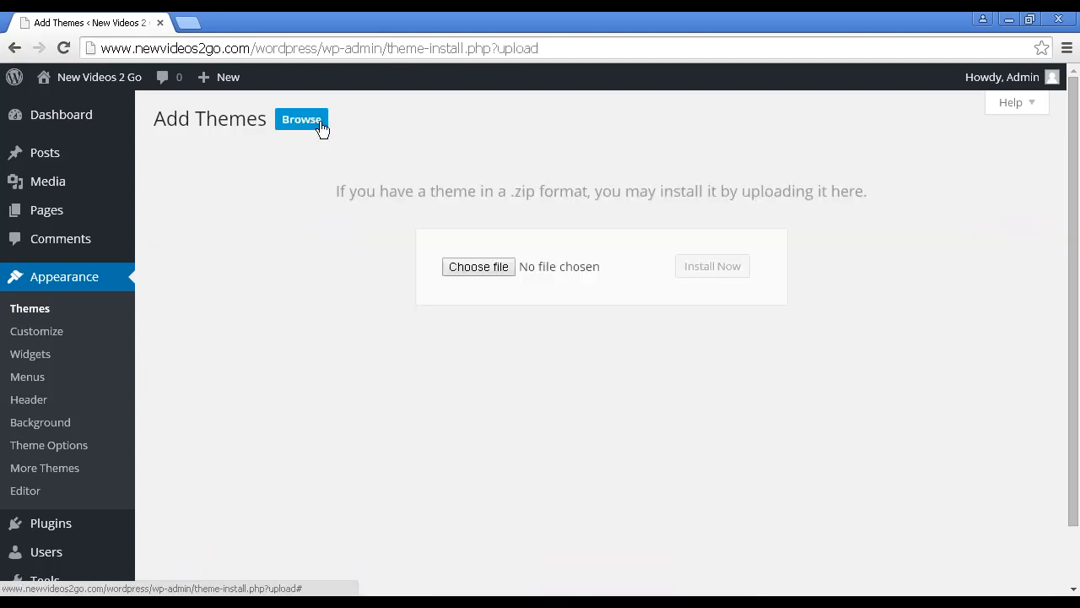
left_click(494, 268)
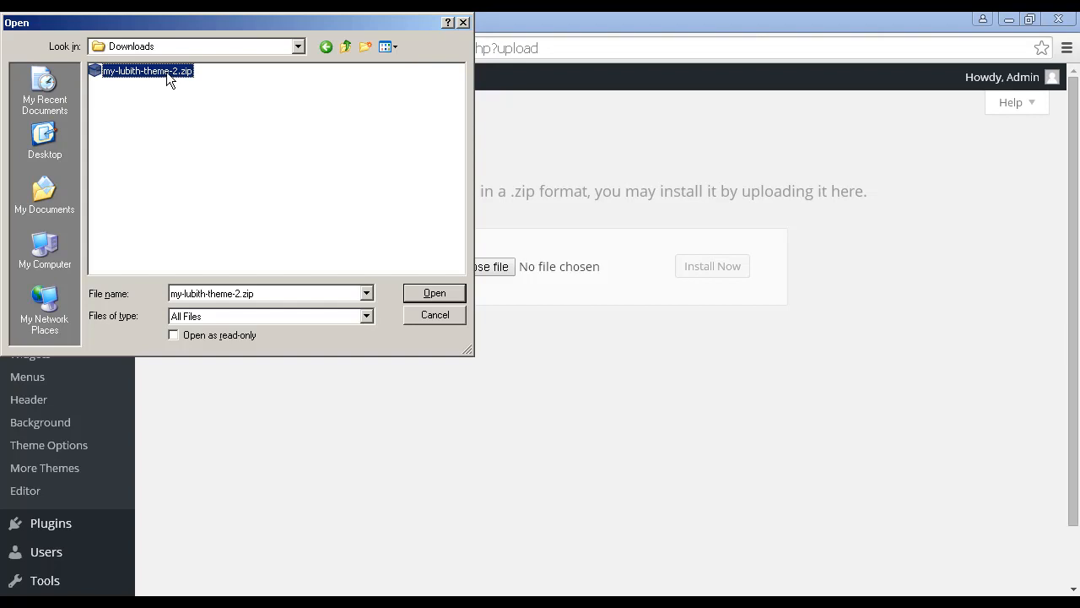
left_click(445, 298)
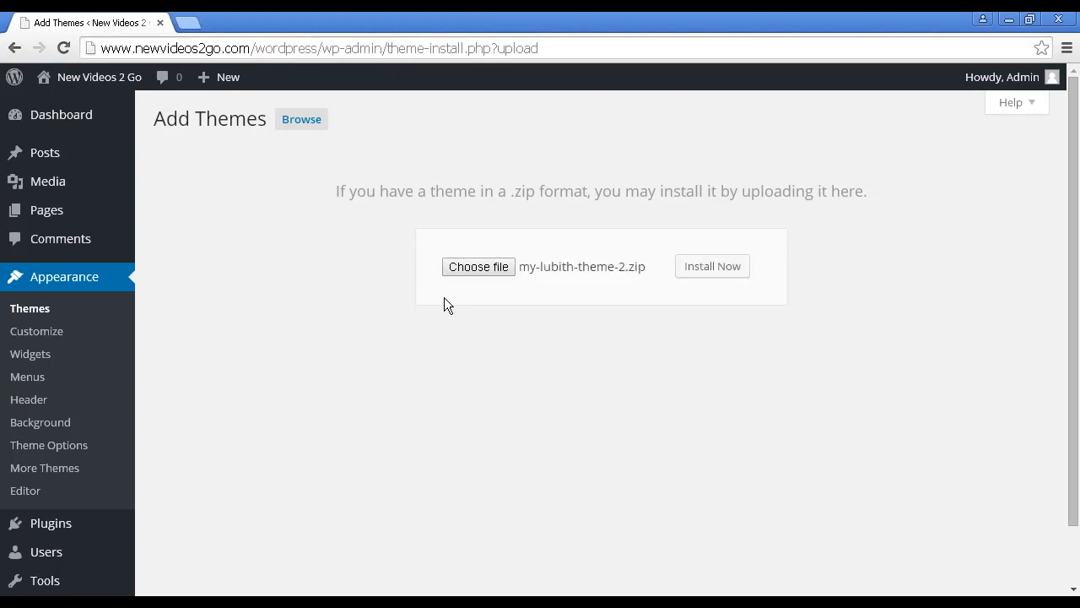
left_click(721, 268)
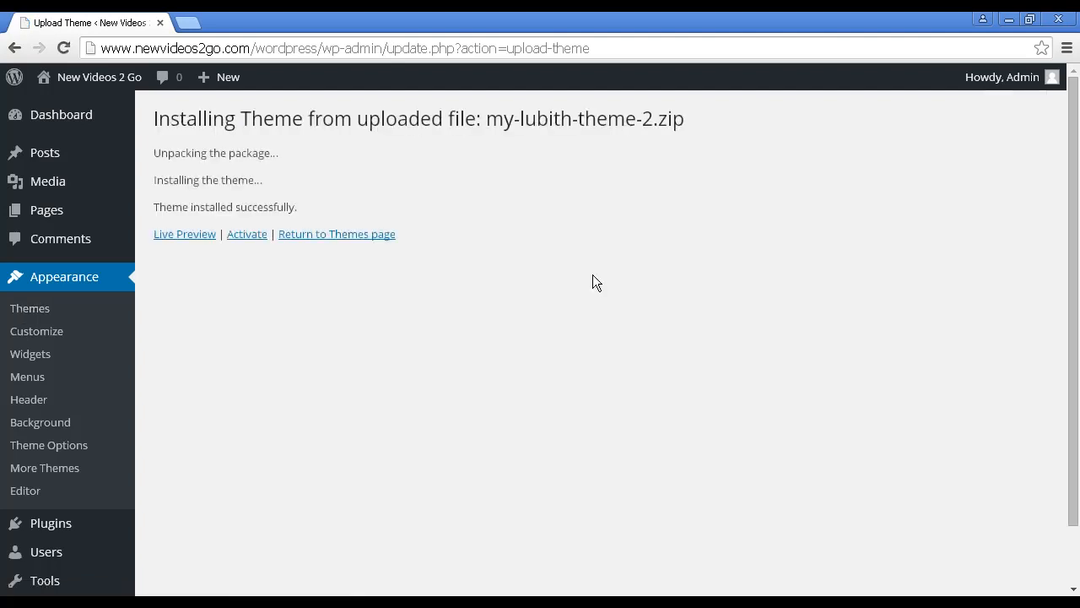
Open the live preview of the installed Lubith theme, then save and activate it on the site
left_click(192, 241)
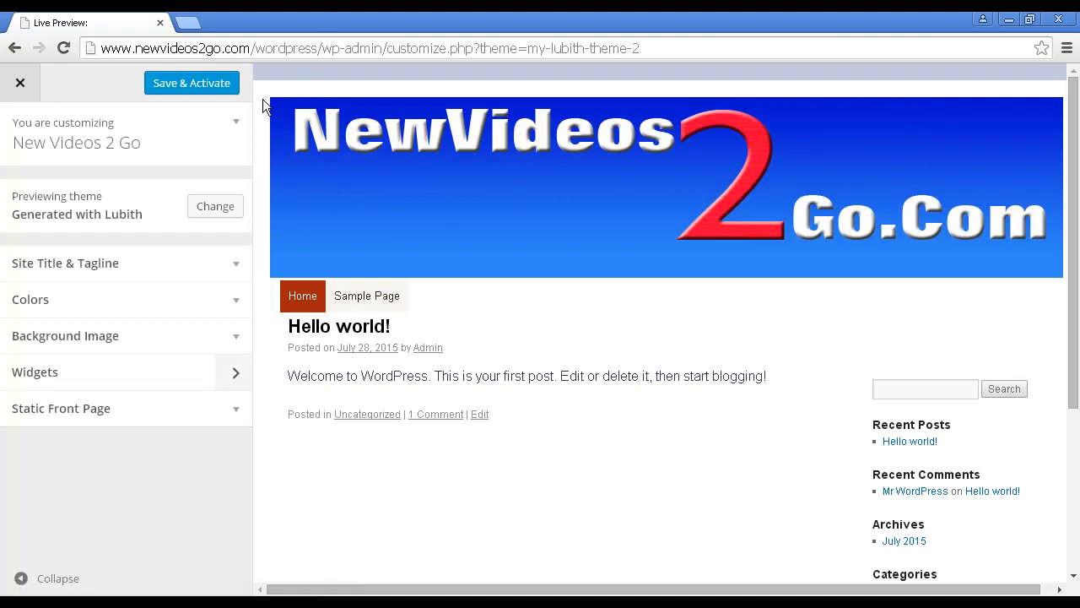
left_click(183, 88)
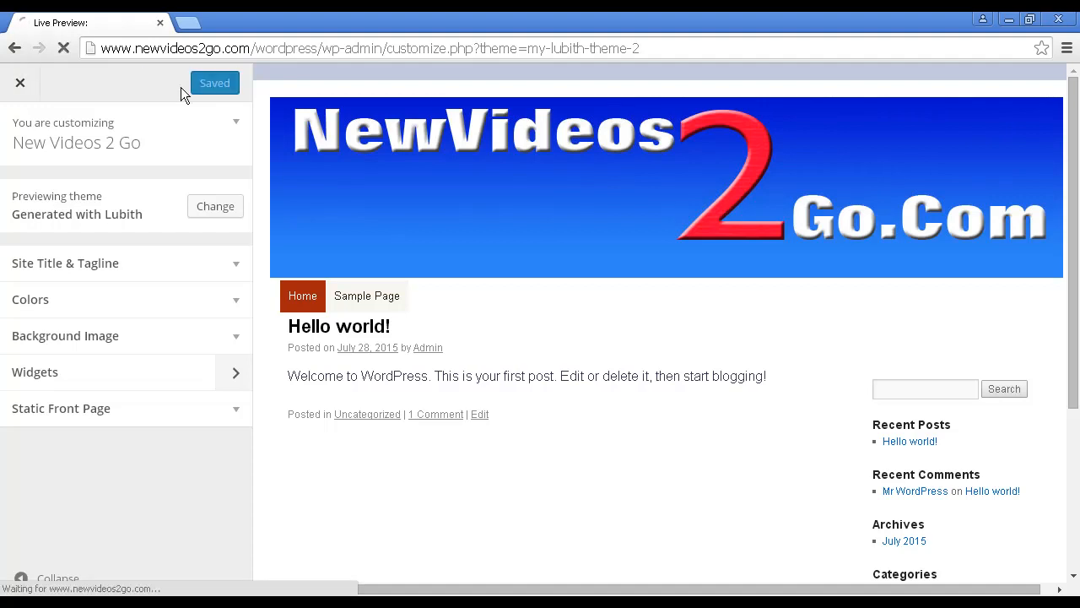